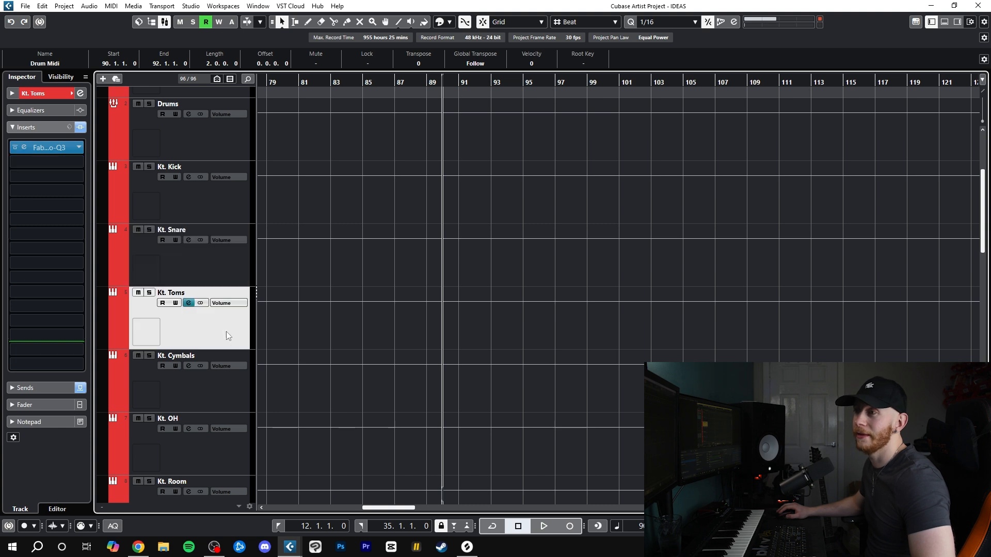
Look through the insert effects on the Kt. Cymbals, Kt. OH and Kt. Room tracks
scroll(255, 359, down, 2)
click(212, 324)
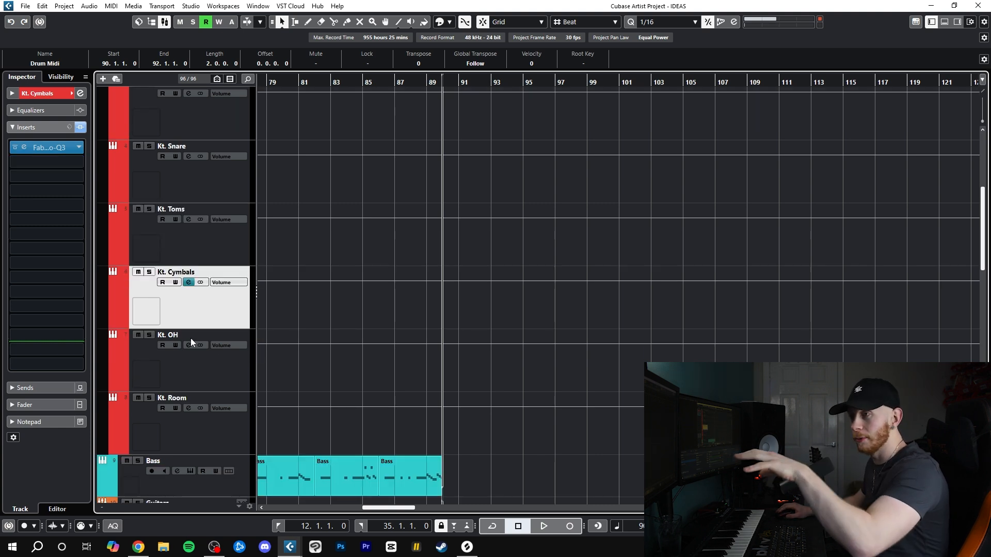
click(227, 386)
click(212, 426)
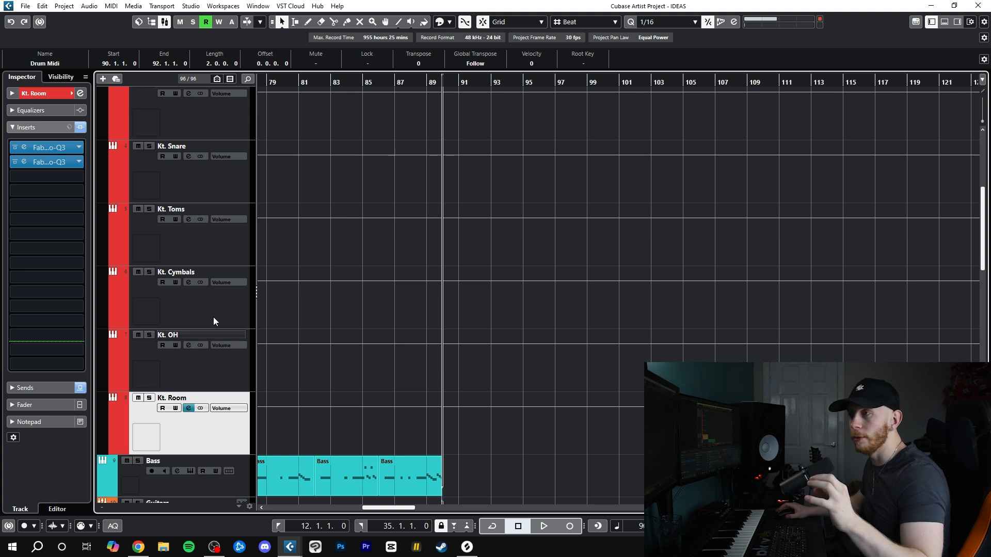
scroll(213, 321, up, 6)
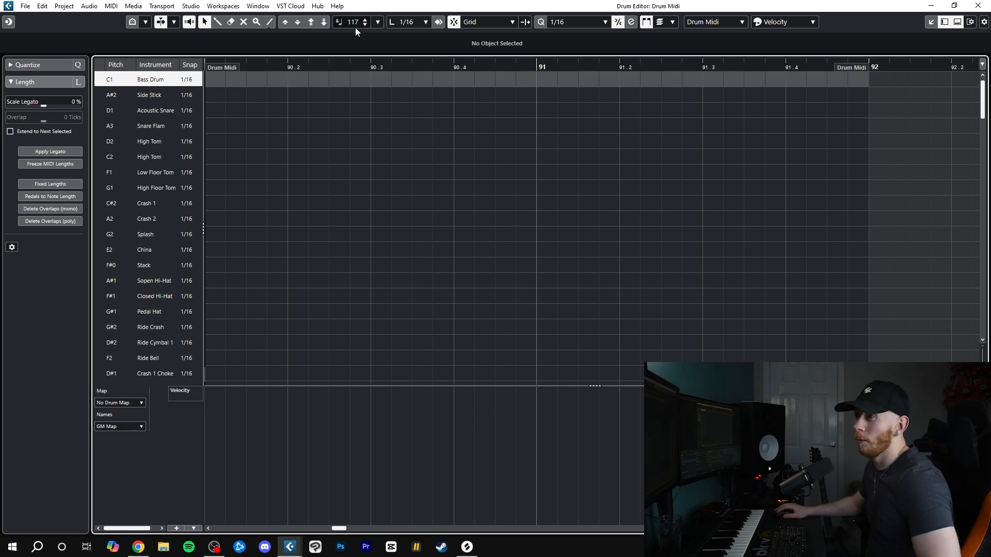
Draw a beat with Bass Drum on 90 and 91, Acoustic Snare on 90.3 and 91.3, Crash 1 on 90 and Crash 2 on every beat
click(288, 95)
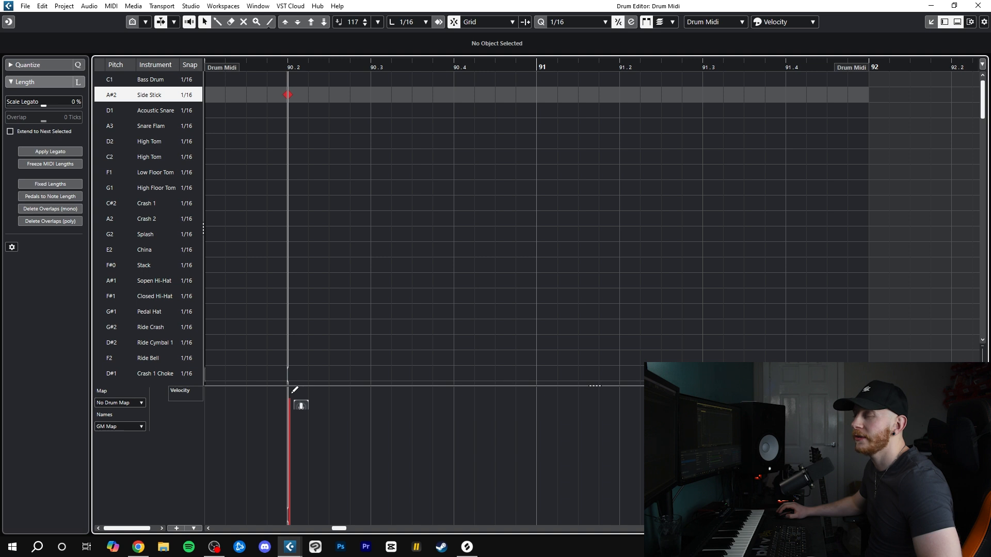
click(288, 110)
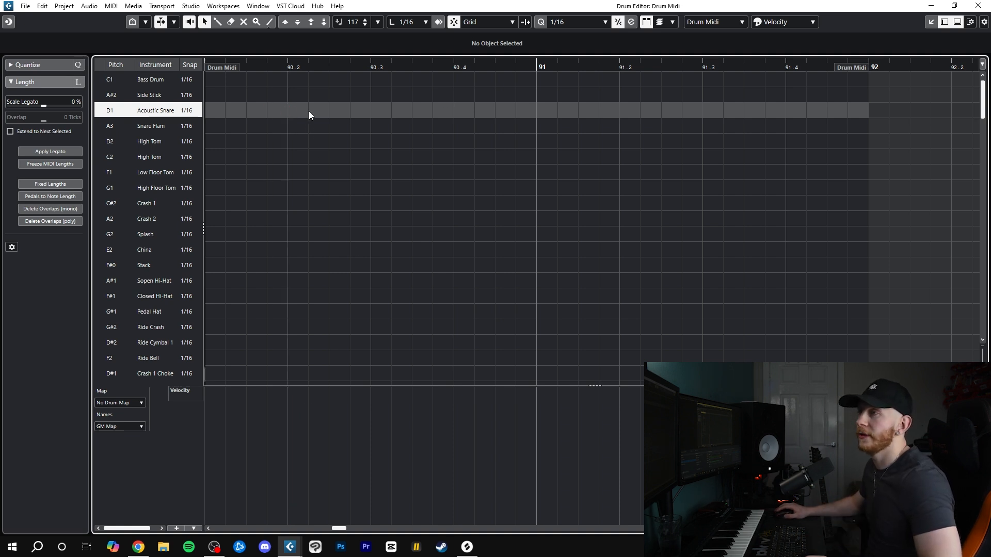
click(207, 79)
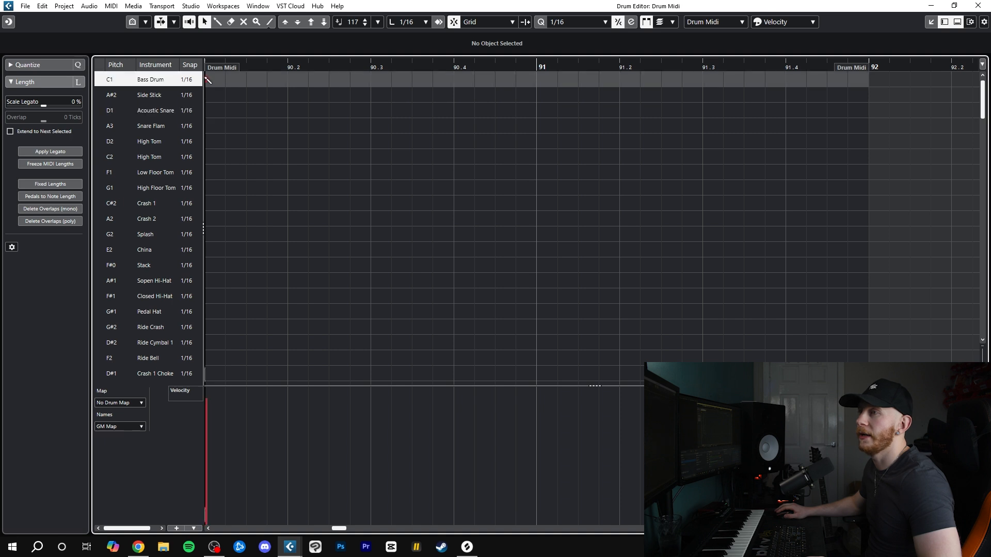
click(207, 203)
click(207, 219)
click(287, 219)
click(370, 218)
click(453, 219)
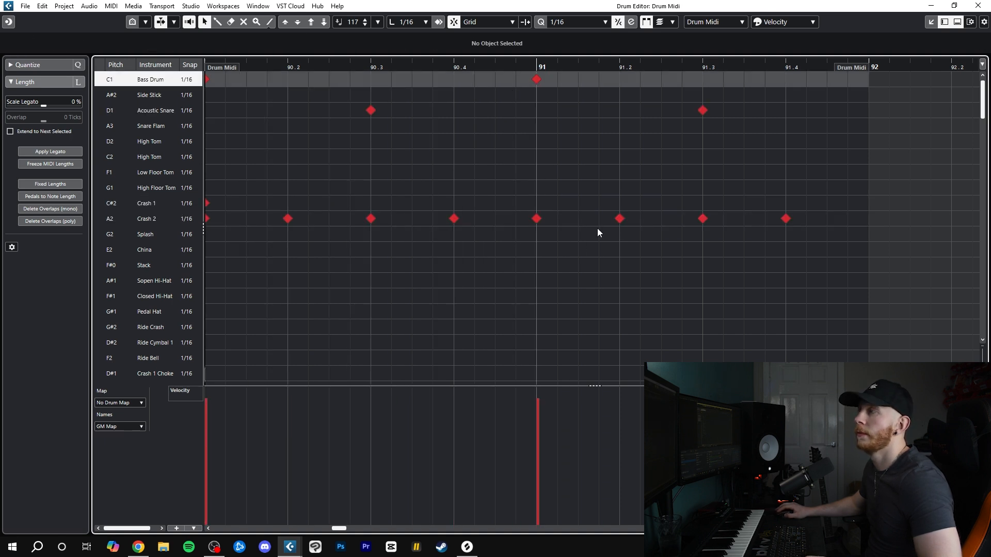
Set the loop range over the Drum Midi part from bar 90 to 92 and play the beat
key(space)
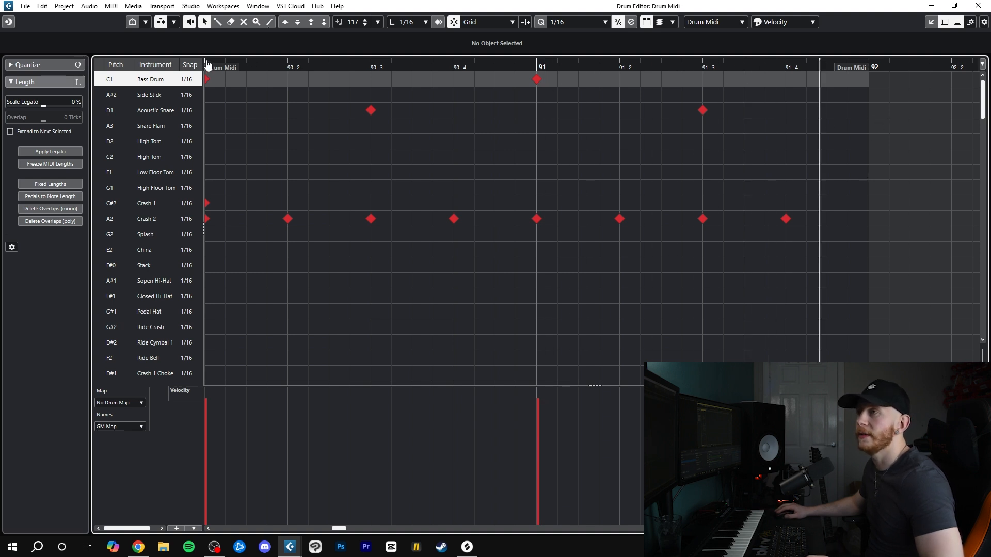
alt+click(869, 66)
click(339, 62)
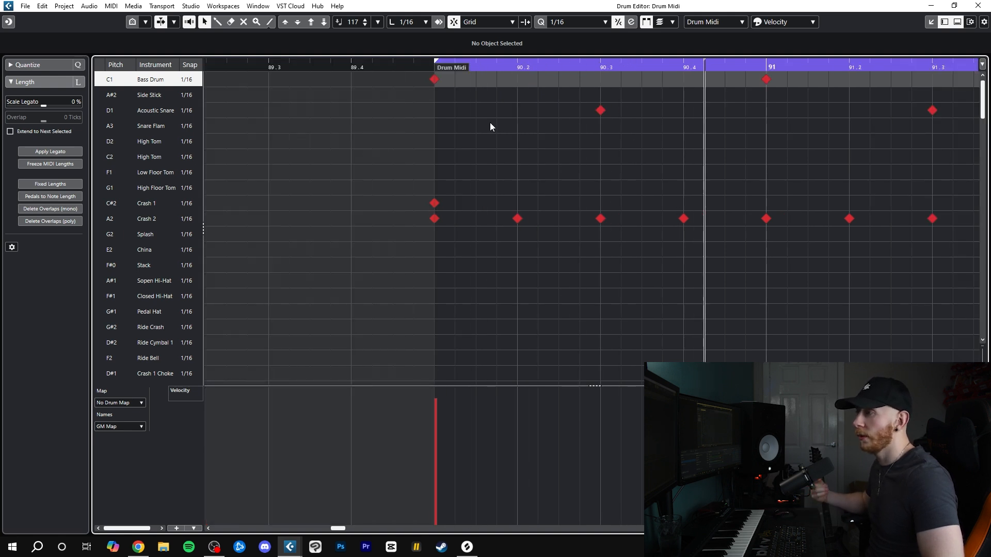
key(space)
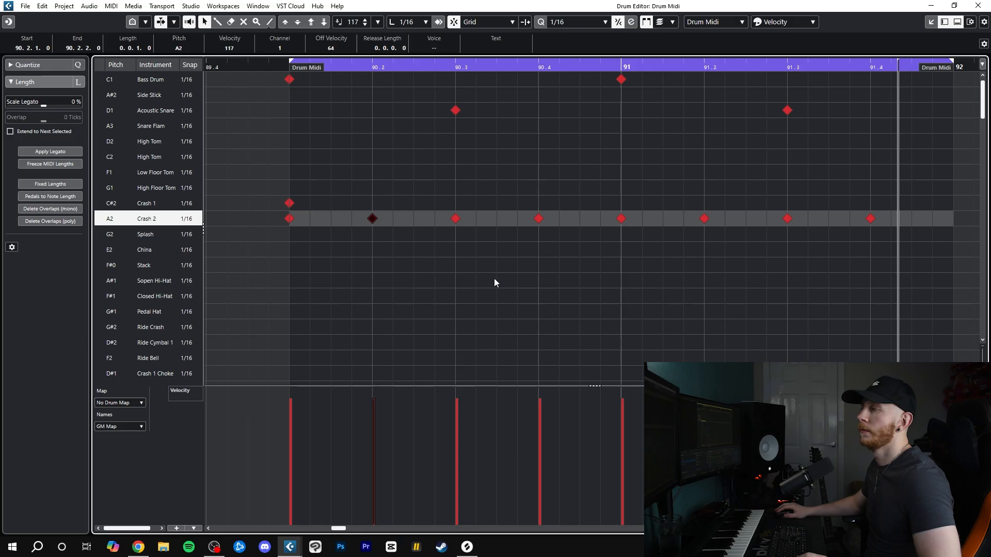
Lower the velocity of the Crash 2 hits on beats 2 and 4 of both bars to 86 and play the beat
drag(556, 271, 522, 193)
drag(718, 272, 684, 191)
drag(893, 265, 838, 168)
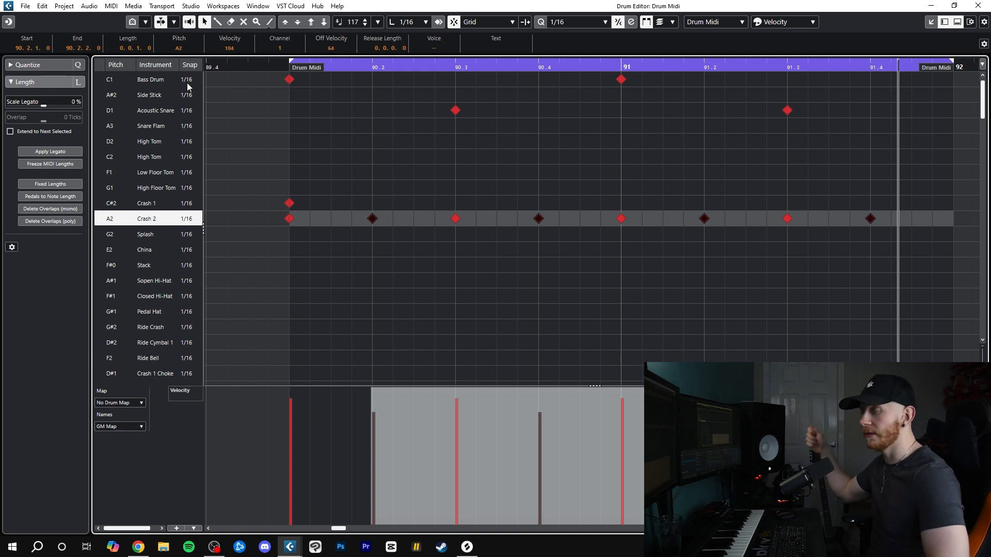
key(space)
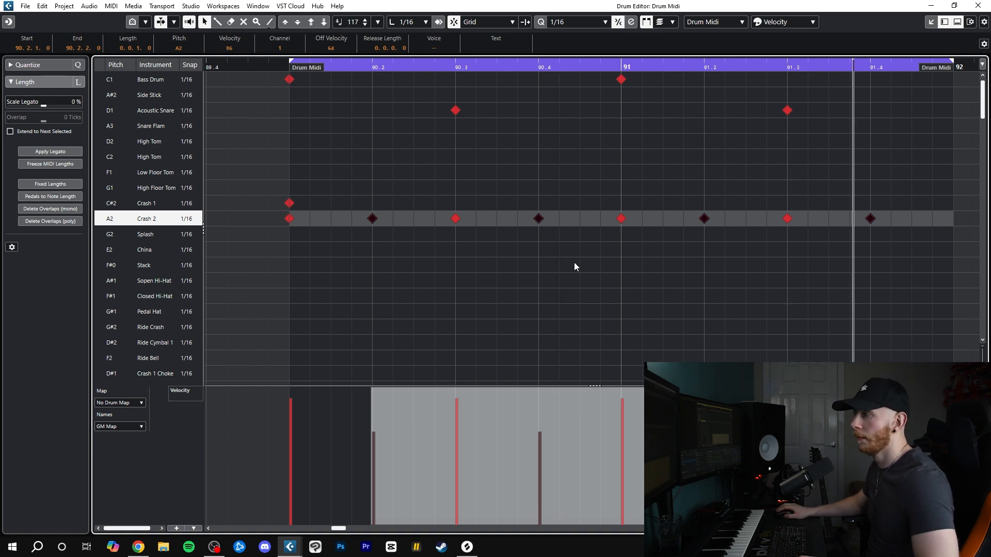
click(539, 256)
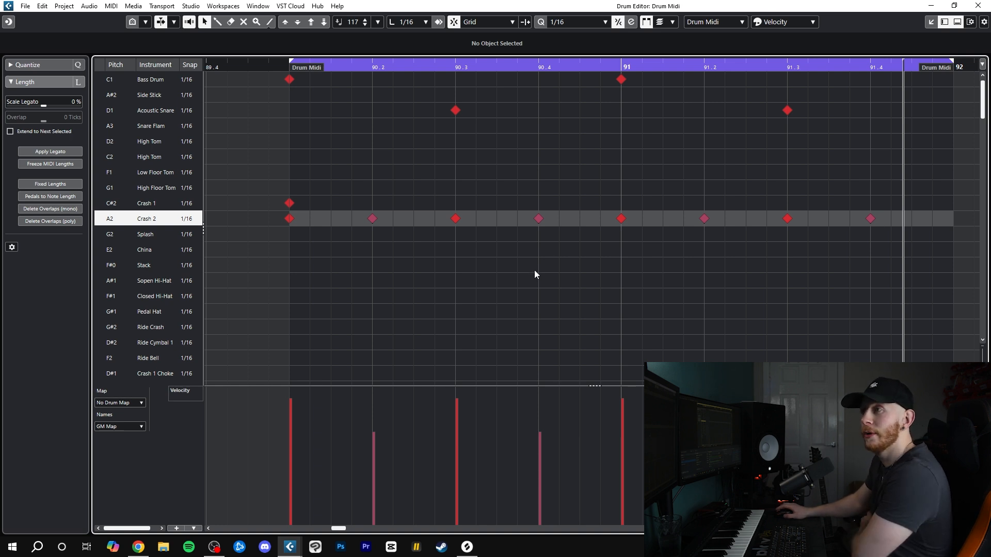
Add Acoustic Snare hits at 90.1.3 and 90.4.3, with the first one very soft, and play the beat from bar 90
click(288, 80)
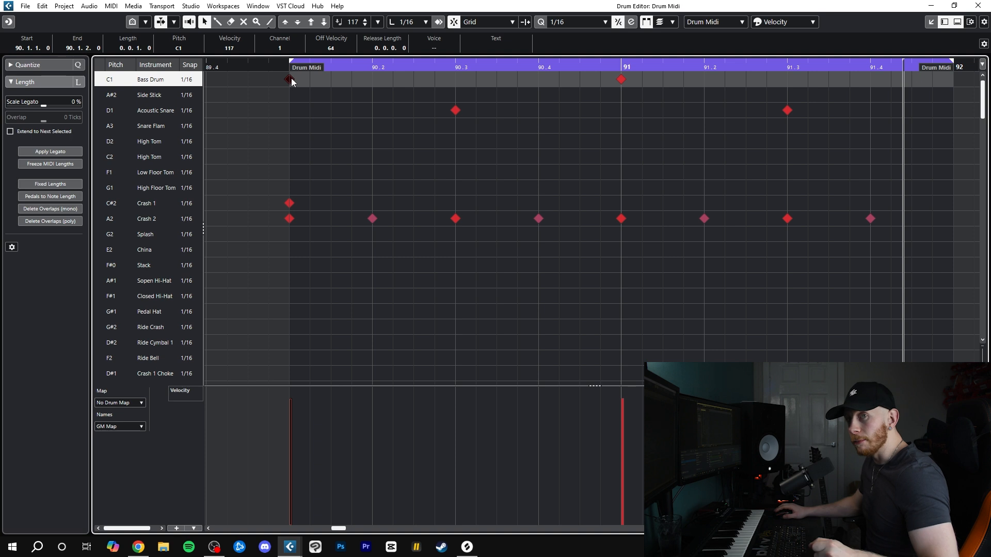
click(455, 111)
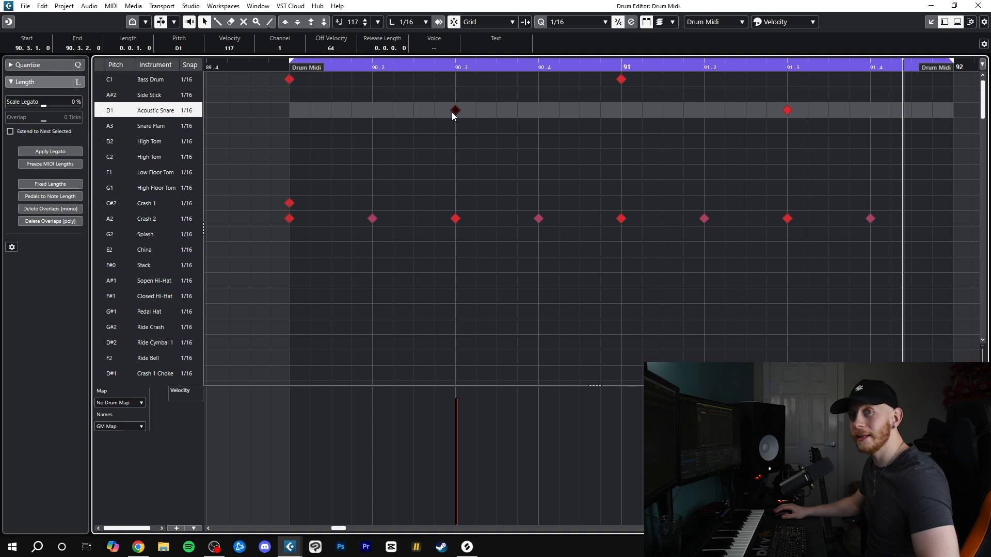
key(KP_1)
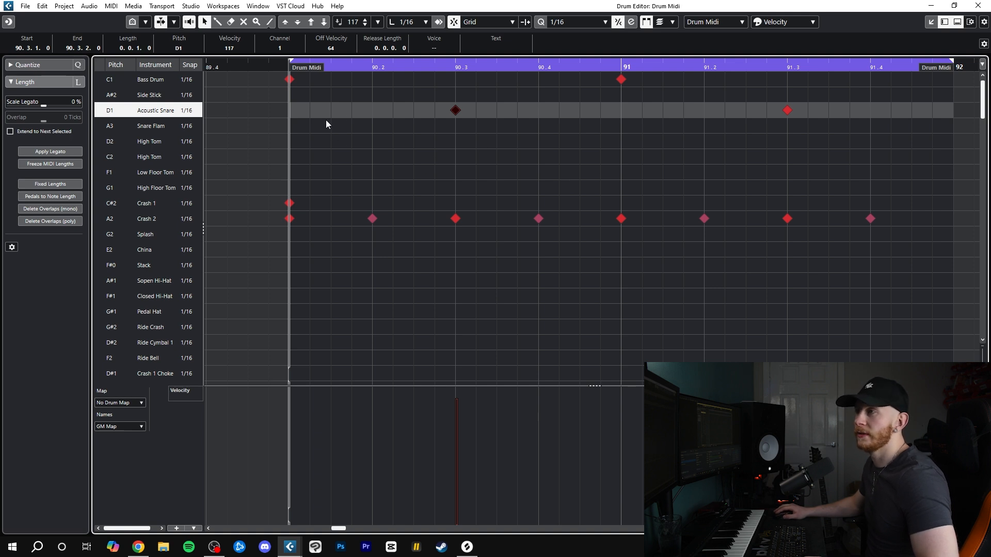
alt+click(578, 111)
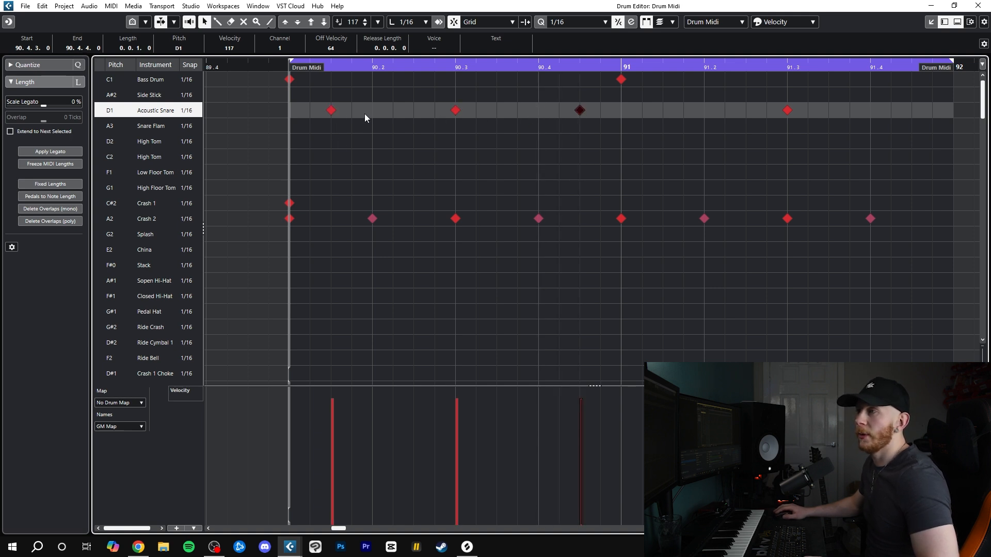
alt+click(311, 110)
alt+click(414, 110)
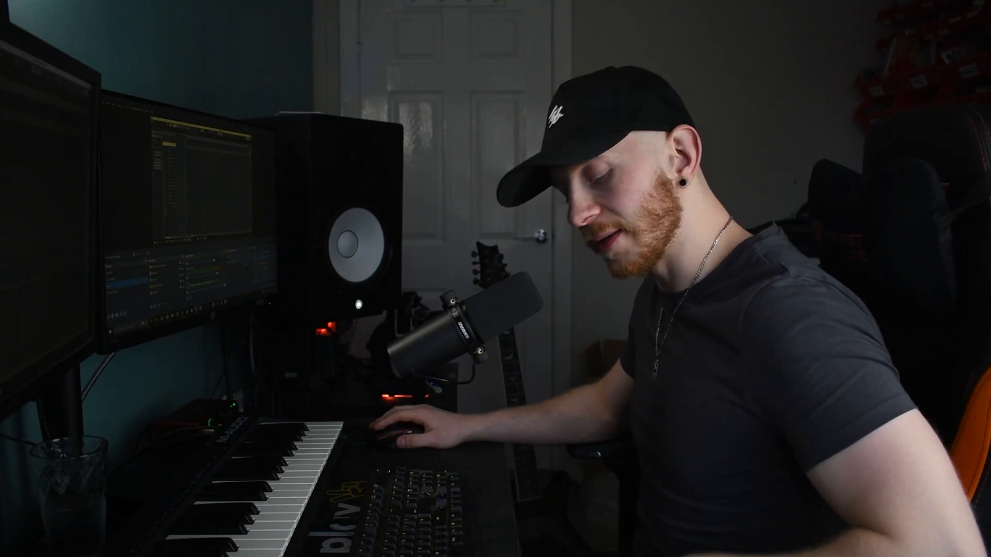
key(space)
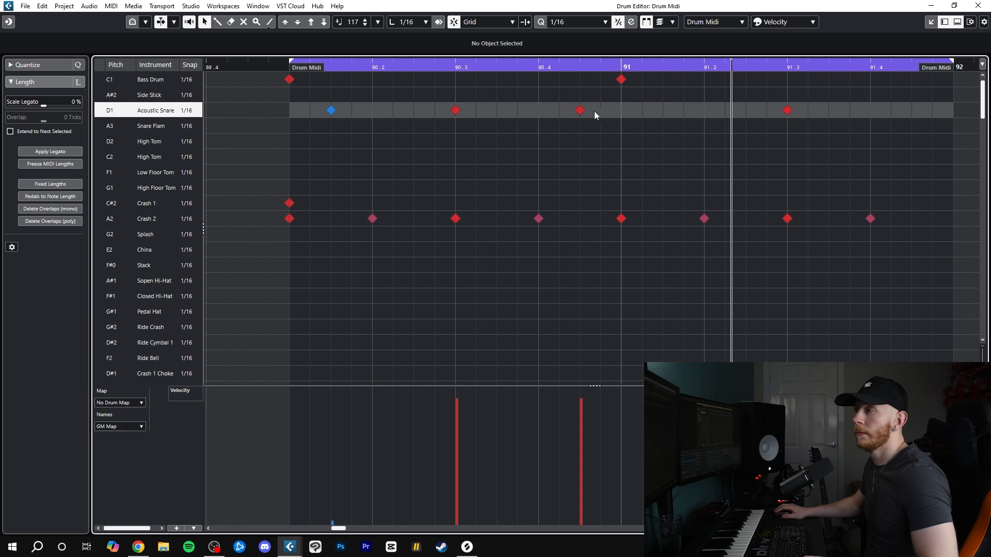
Set the Acoustic Snare hit at 90.4.3 to velocity 71 and add a Bass Drum hit at 91.2.3
click(580, 110)
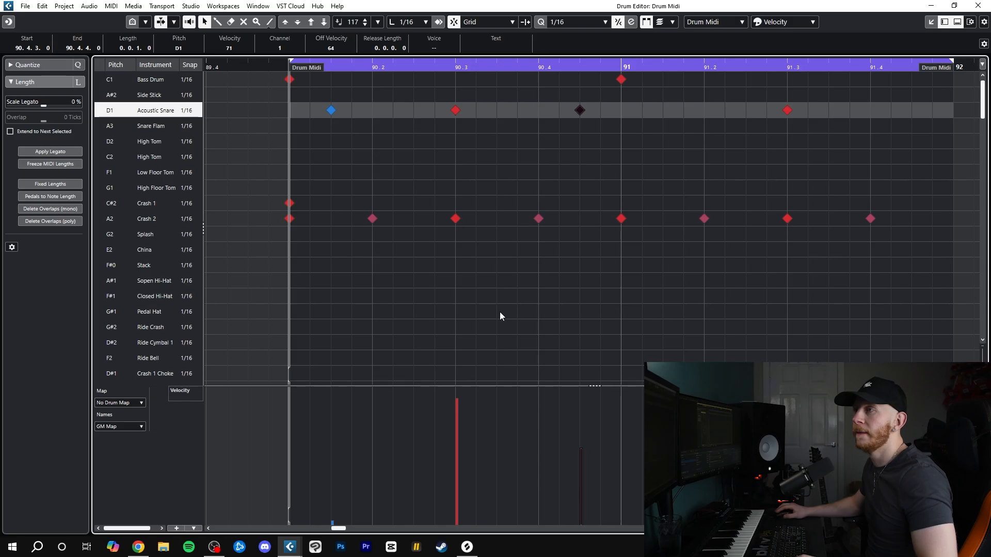
key(space)
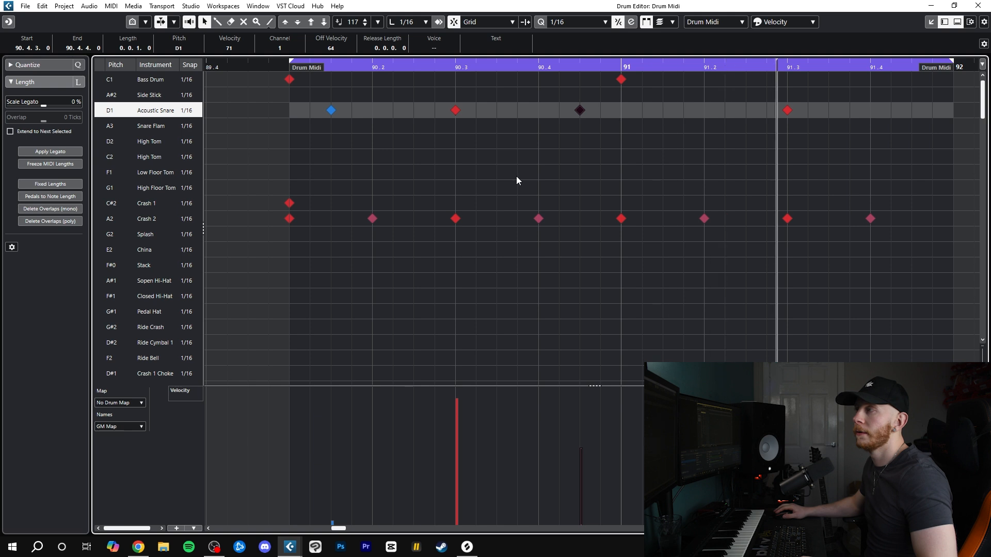
click(748, 85)
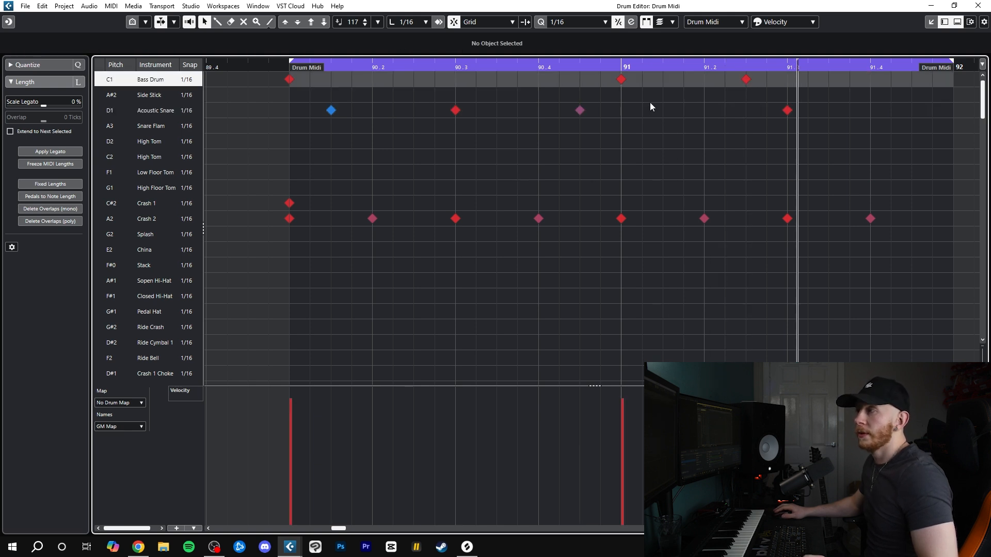
click(747, 80)
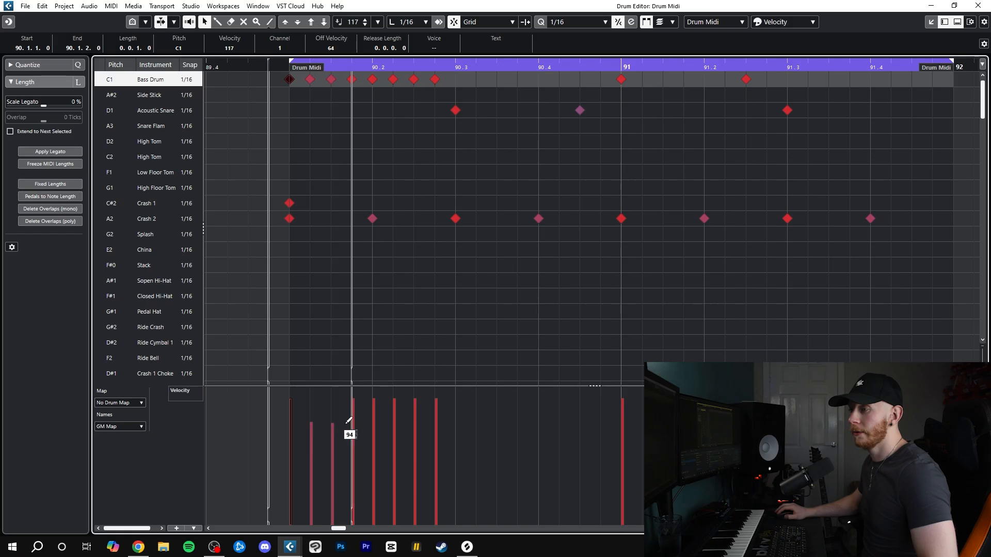
Accent the Bass Drum hit on 90 over seven softer sixteenth-note hits following it, and play the run from bar 90
drag(348, 421, 444, 419)
key(space)
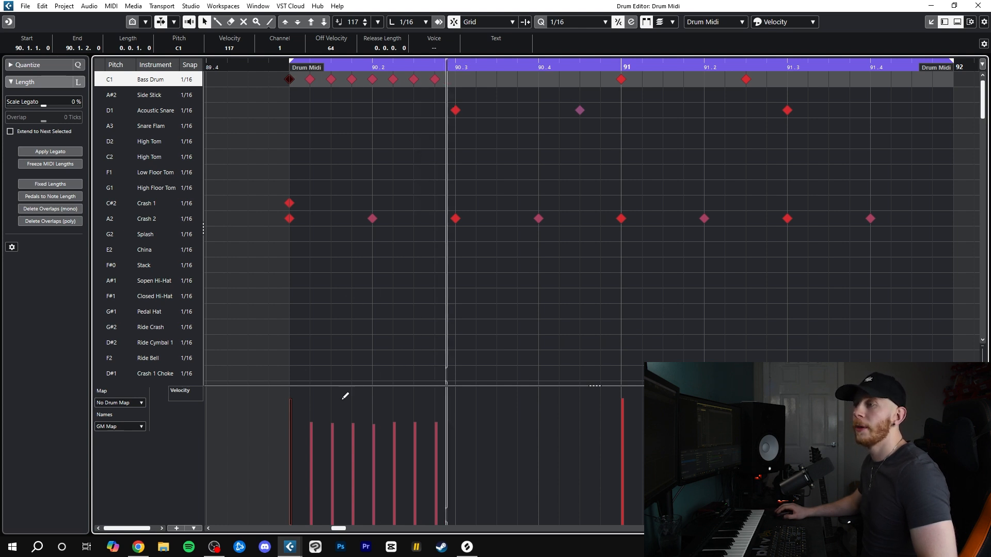
drag(290, 358, 444, 356)
click(287, 76)
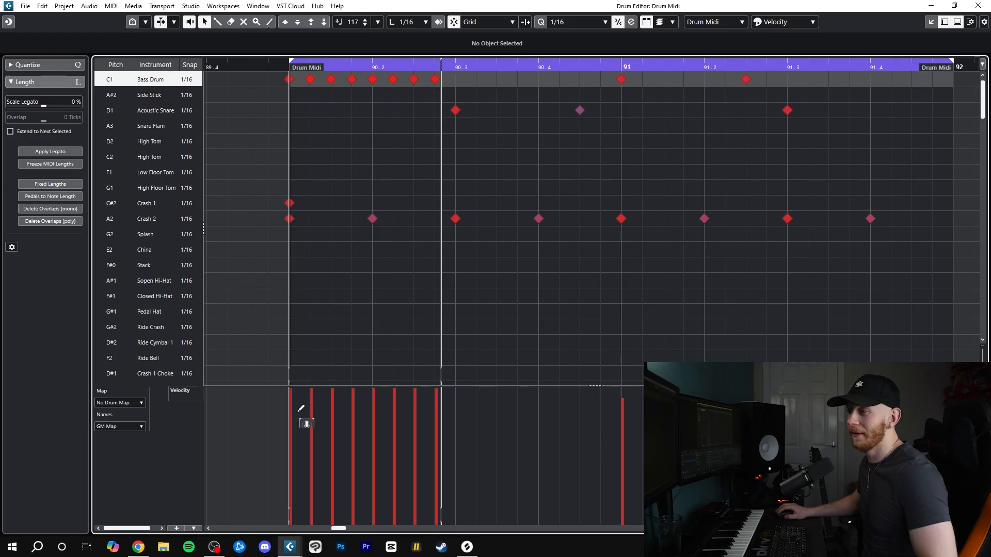
mouse_move(299, 411)
mouse_down()
mouse_move(437, 424)
mouse_move(323, 433)
mouse_move(411, 436)
mouse_move(356, 434)
mouse_up()
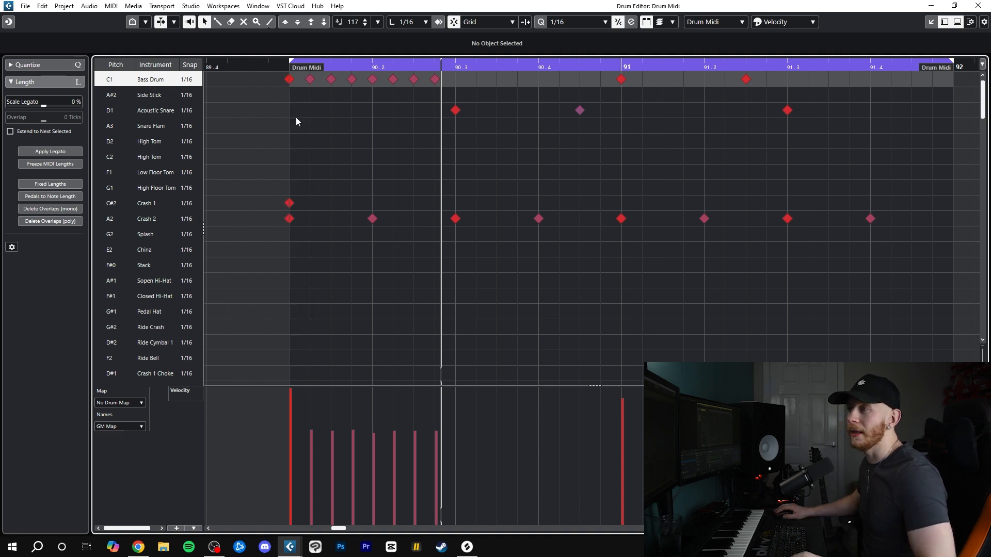
click(290, 62)
key(space)
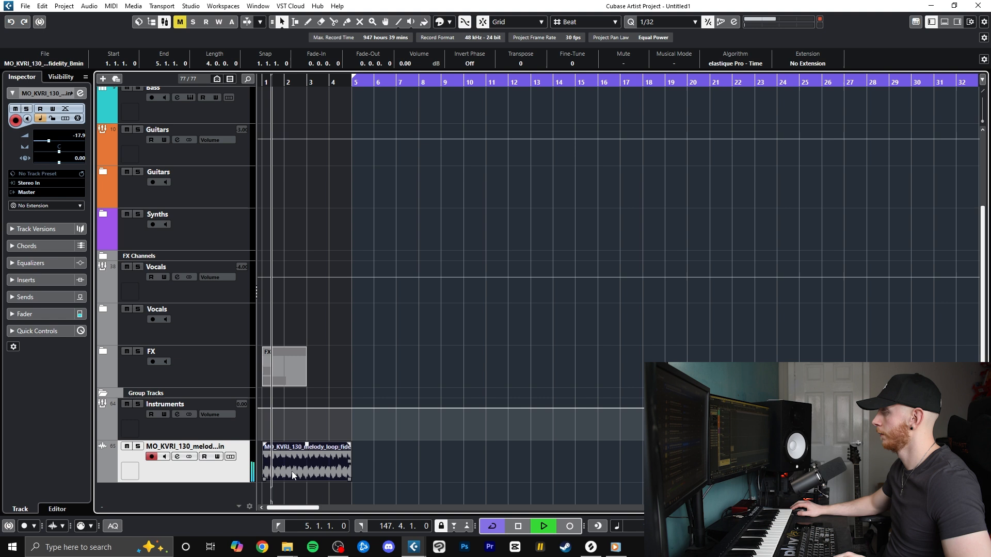
Place the four-bar MO_KVRI_130 melody loop at bar 5 and move the playhead to about bar 7
drag(292, 472, 369, 473)
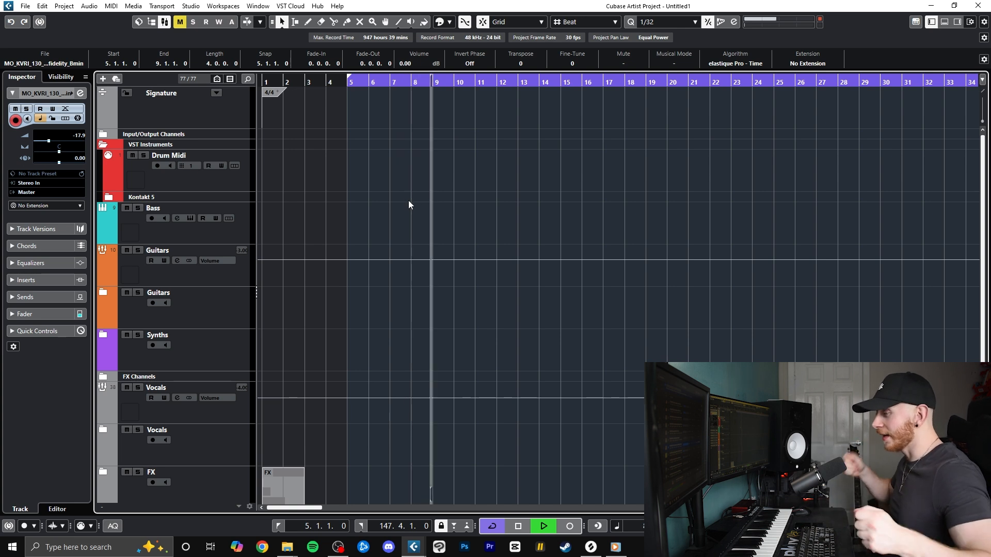
click(348, 85)
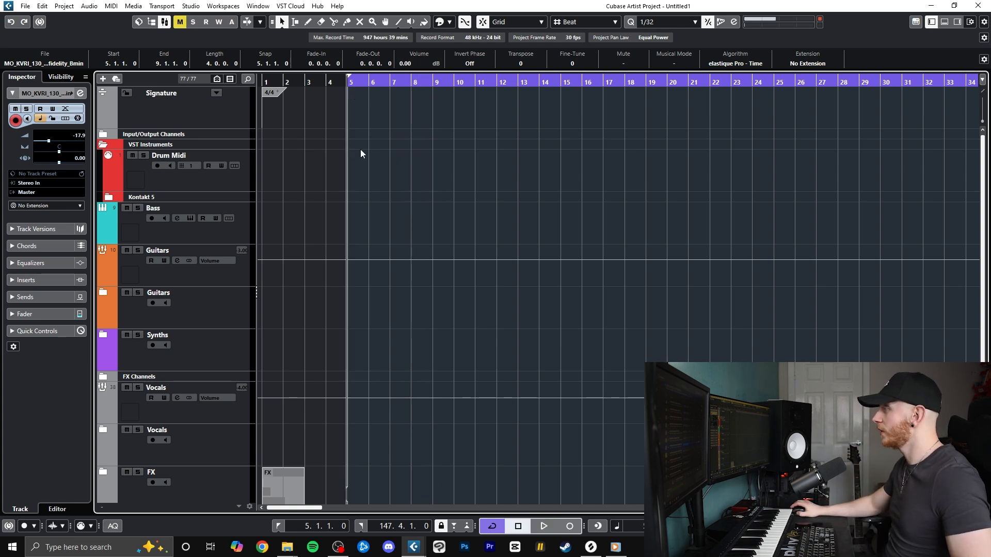
scroll(364, 169, down, 6)
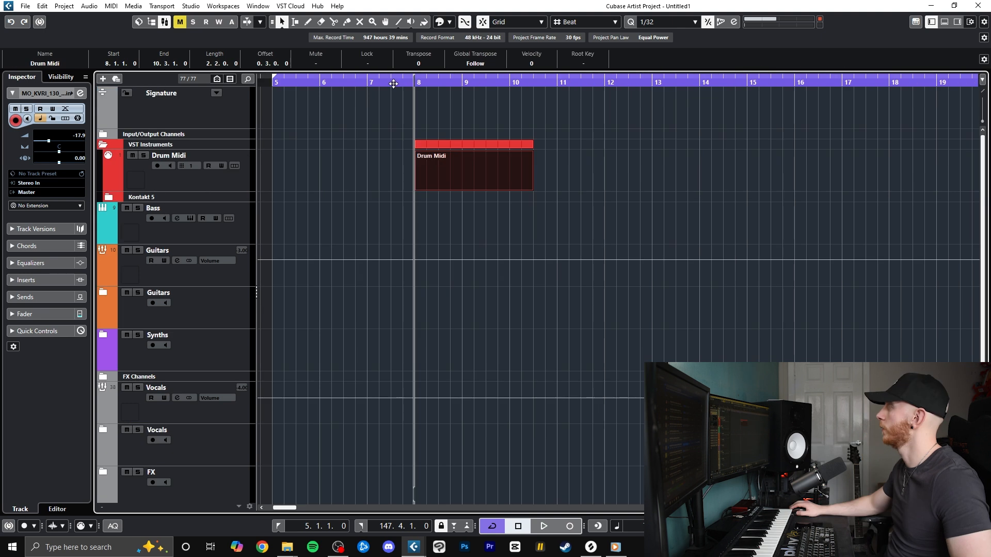
click(371, 83)
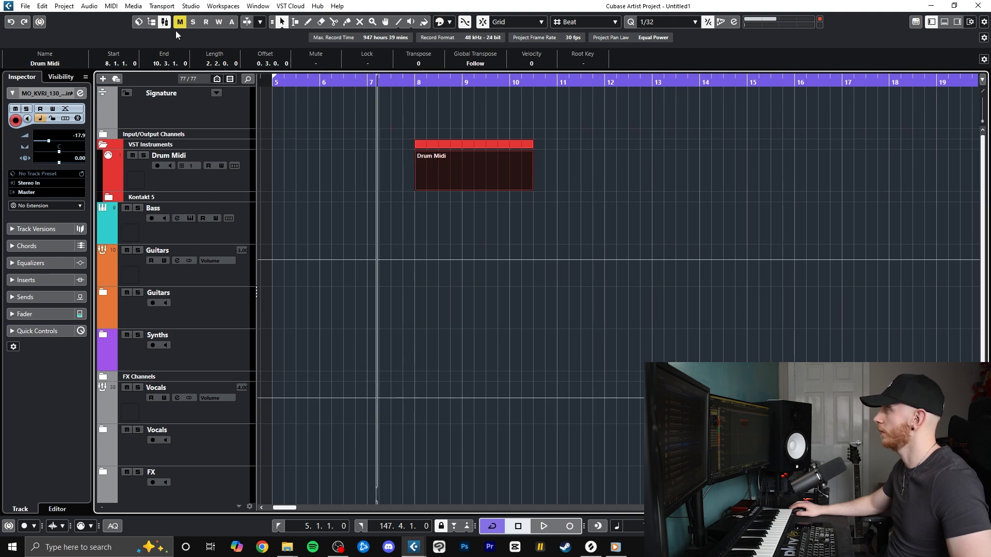
Open the Drum Midi part starting at bar 8 in the Drum Editor
click(112, 6)
click(131, 40)
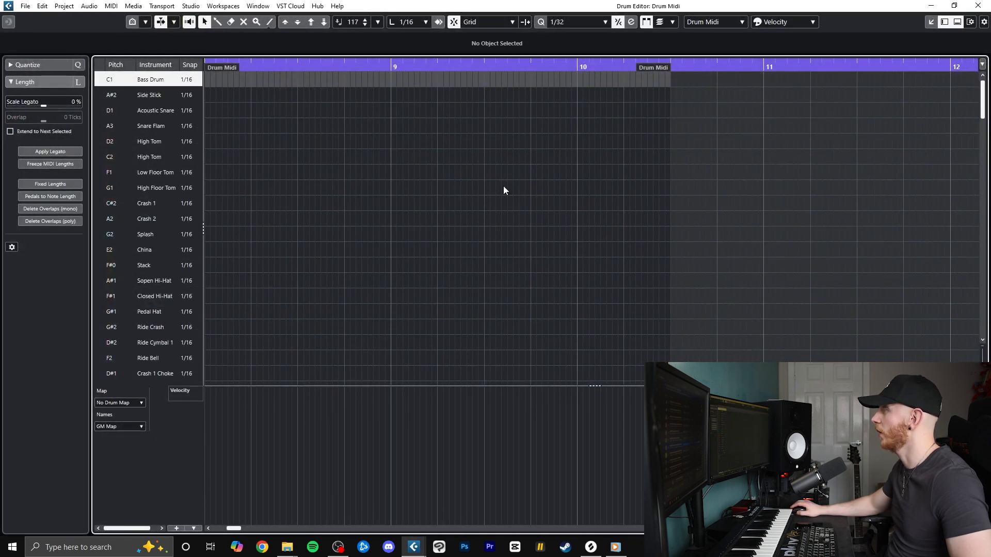
drag(206, 64, 184, 71)
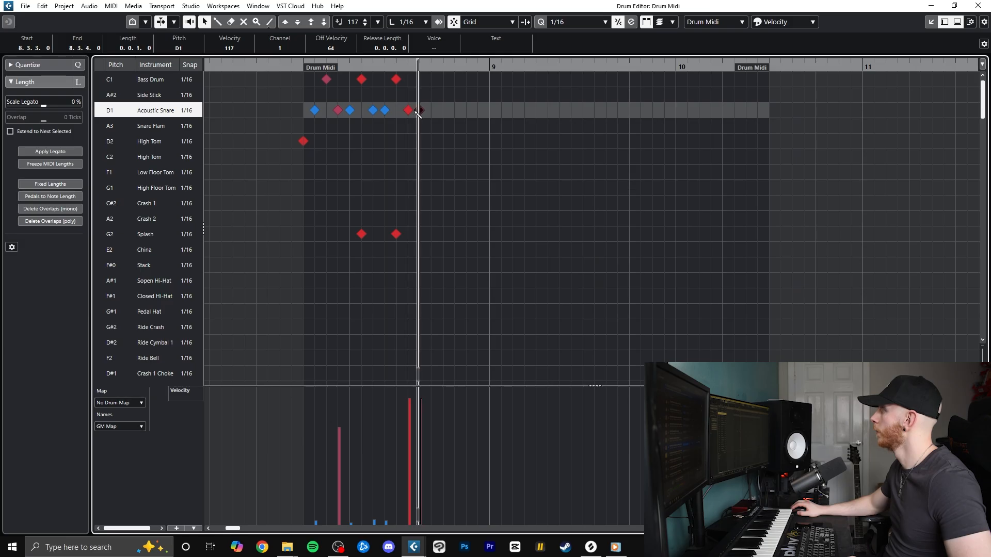
Add a Bass Drum hit at 8.3.4 to the fill and replace the last two snare hits with softer D2 and C2 High Tom hits
click(432, 79)
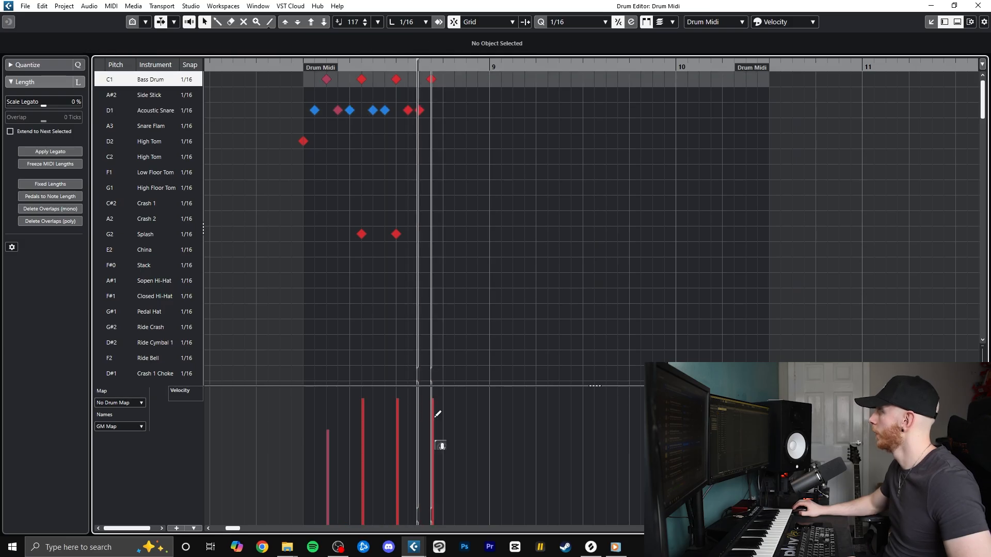
click(425, 110)
drag(407, 516, 412, 523)
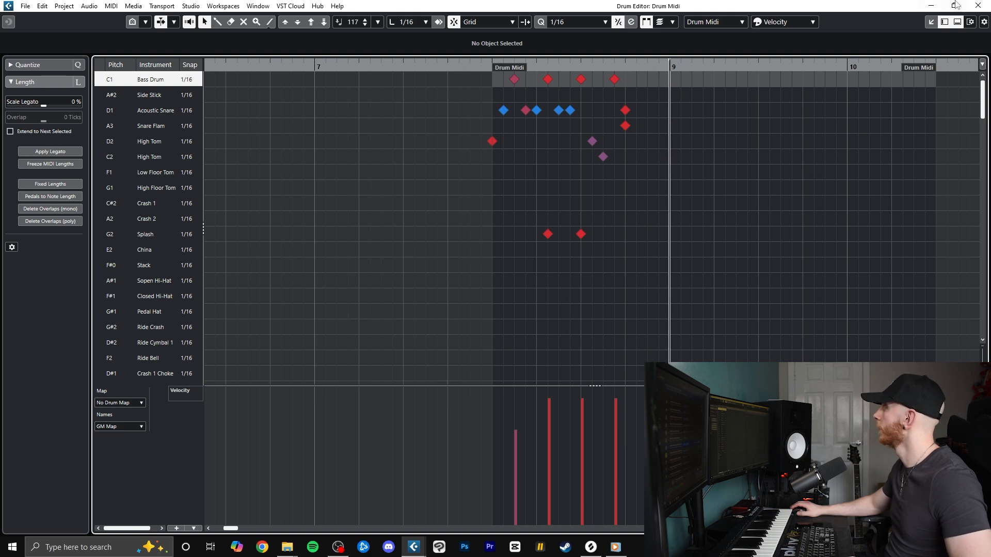
Close the Drum Editor and go to the melody loop clips from bar 9 in the arrangement
click(977, 5)
scroll(563, 207, down, 5)
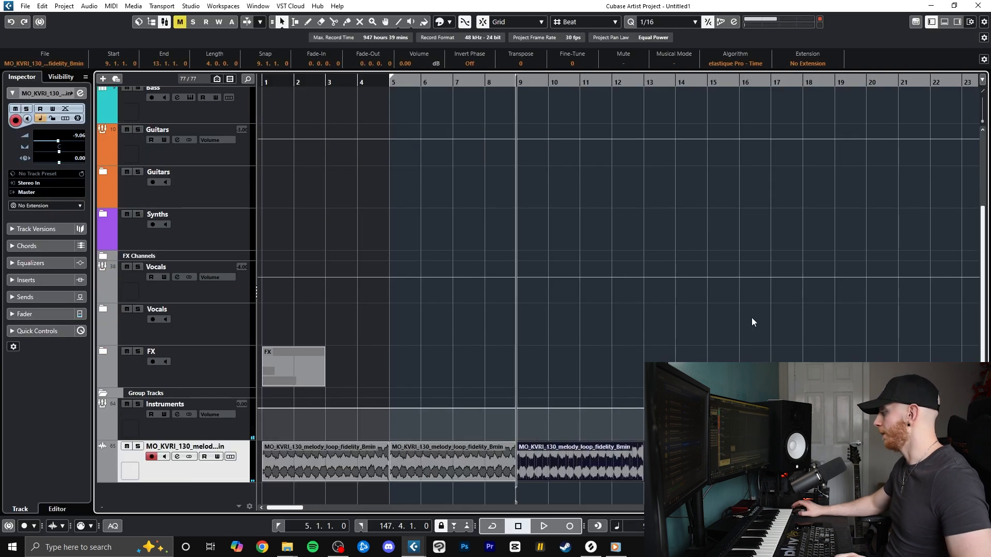
key(g)
scroll(555, 355, up, 1)
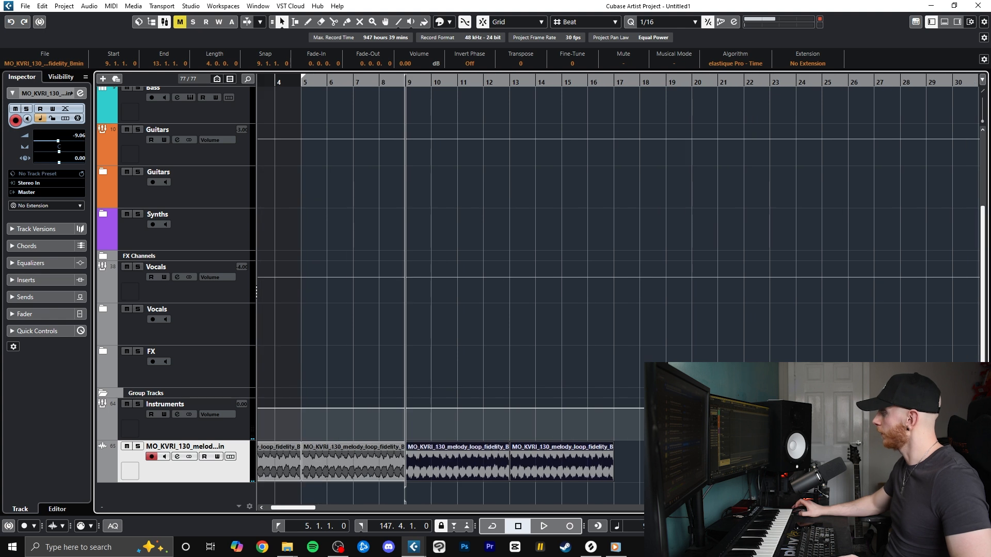
Open the drum part in the Drum Editor and fill the Crash 2 lane with quarter-note hits through bars 9 and 10
scroll(605, 354, up, 3)
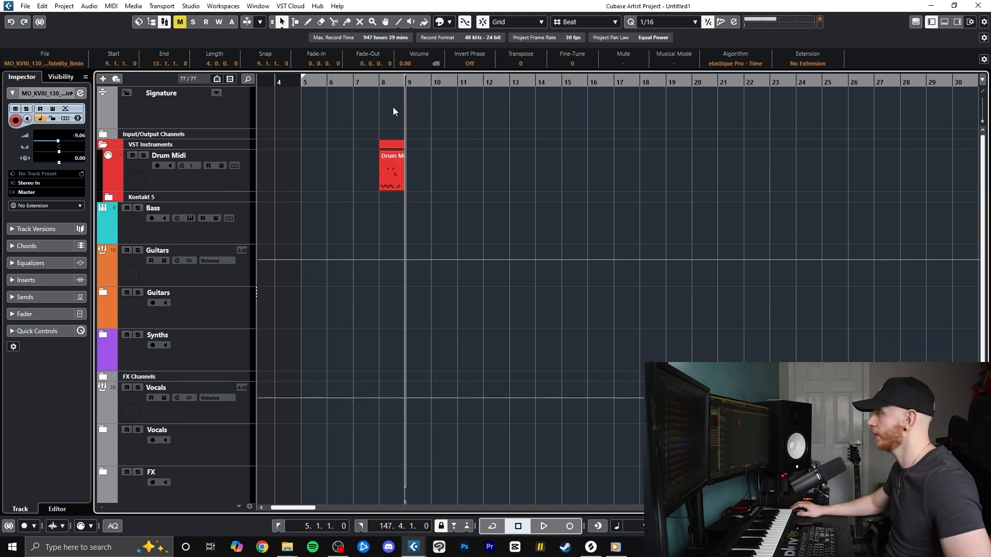
double_click(397, 166)
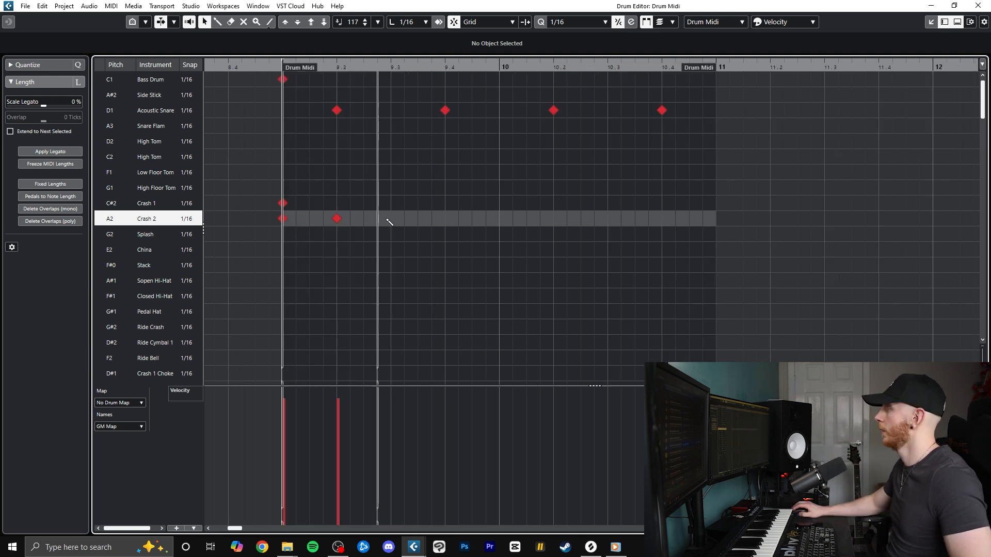
click(390, 218)
click(445, 218)
click(498, 219)
click(661, 219)
click(607, 219)
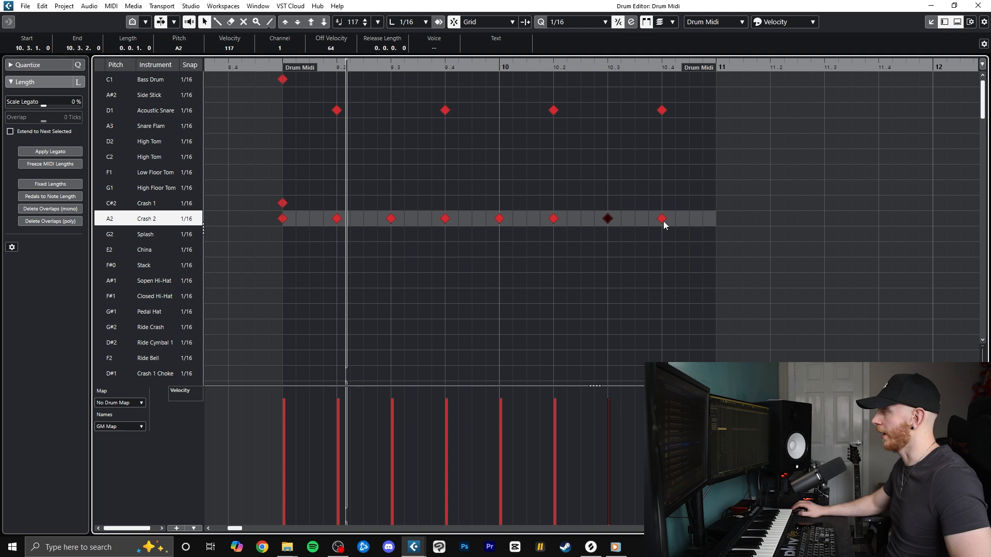
Add Crash 2 hits on the eighth-note offbeats between the quarter-note hits through bars 9 and 10
click(309, 219)
click(364, 219)
click(417, 219)
click(471, 219)
click(527, 218)
click(581, 219)
click(635, 218)
click(689, 219)
Select all the offbeat Crash 2 hits and lower their velocity to 75
drag(307, 200, 491, 249)
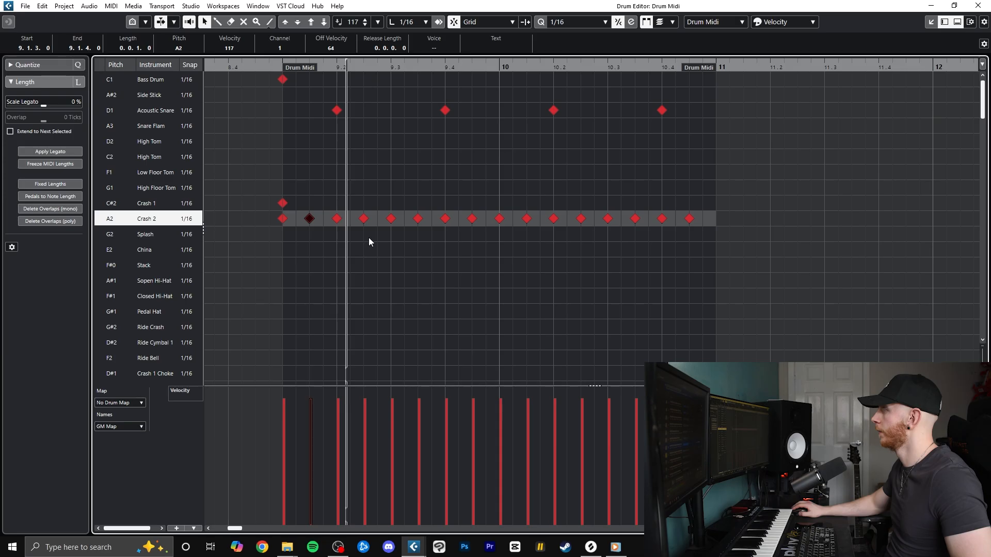
drag(369, 237, 479, 234)
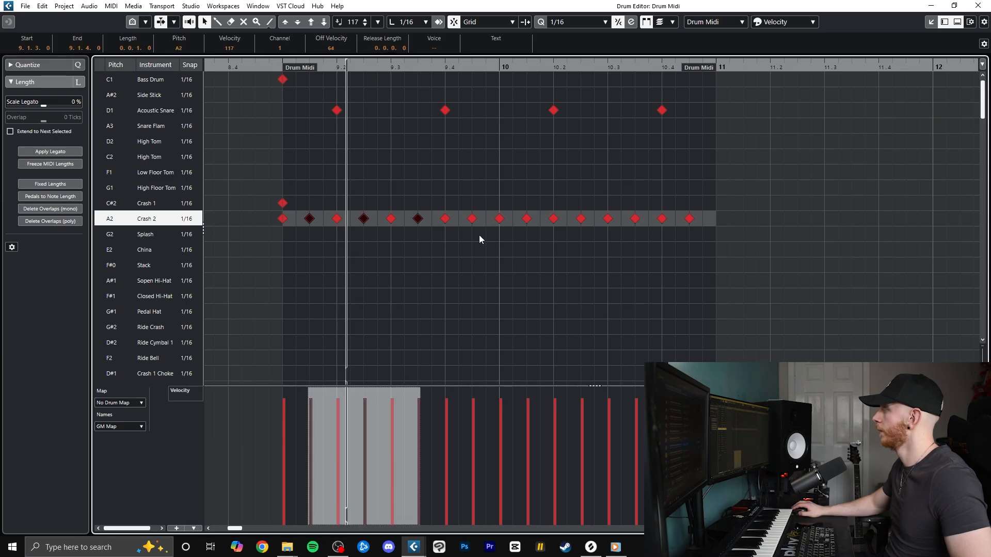
drag(494, 391, 494, 401)
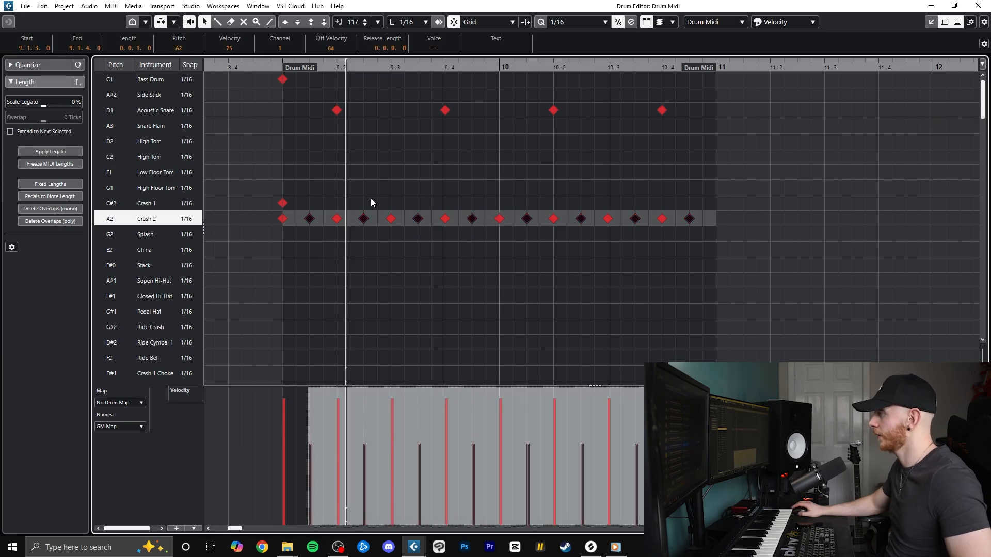
Play the crash pattern from just before bar 9 and slightly soften the Crash 2 hits at 9.2, 9.4 and 10.2
drag(273, 66, 252, 66)
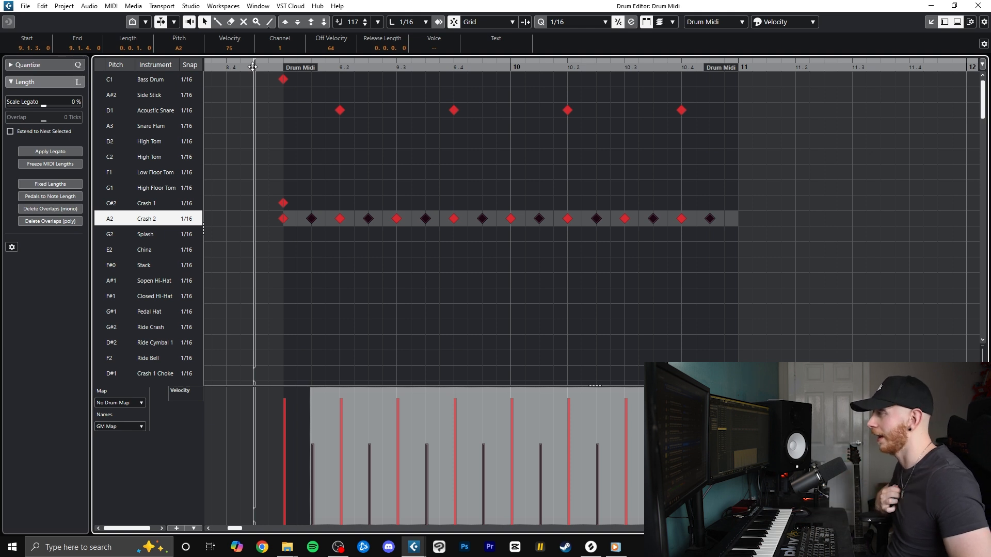
key(space)
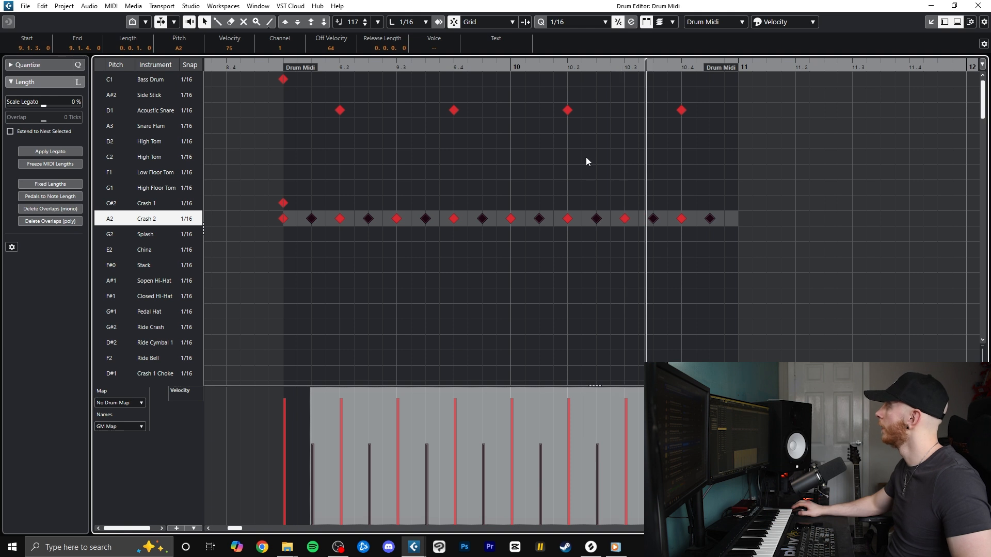
click(346, 406)
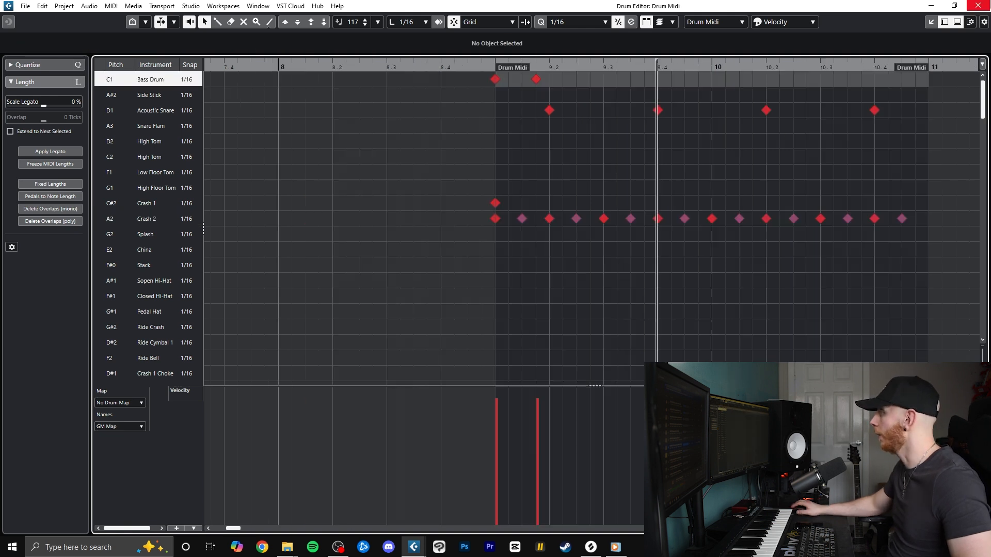
click(979, 5)
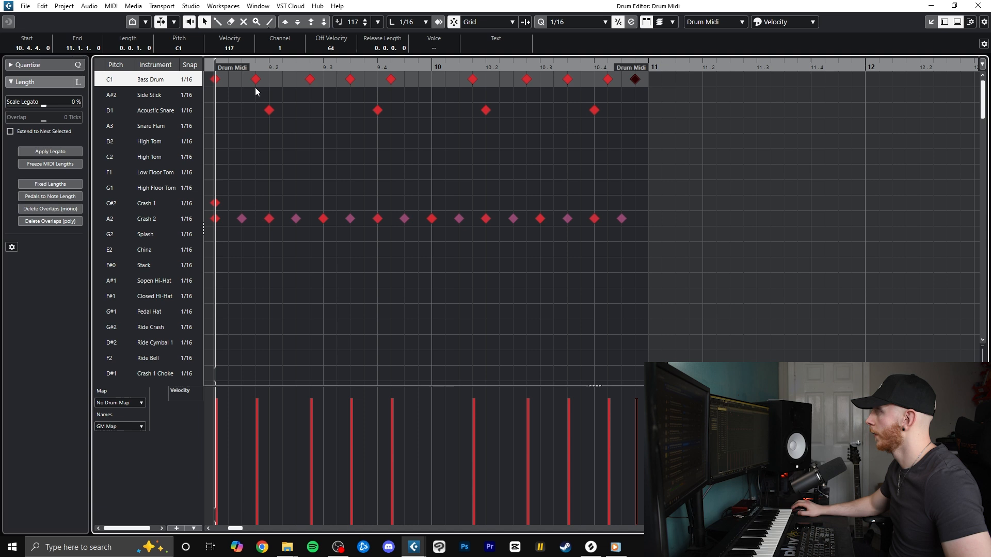
Soften the Bass Drum hits at 9.1.4, 9.3.3, 10.3.3 and 10.4.4, with 9.1.4 at velocity 105, and play the beat
click(255, 79)
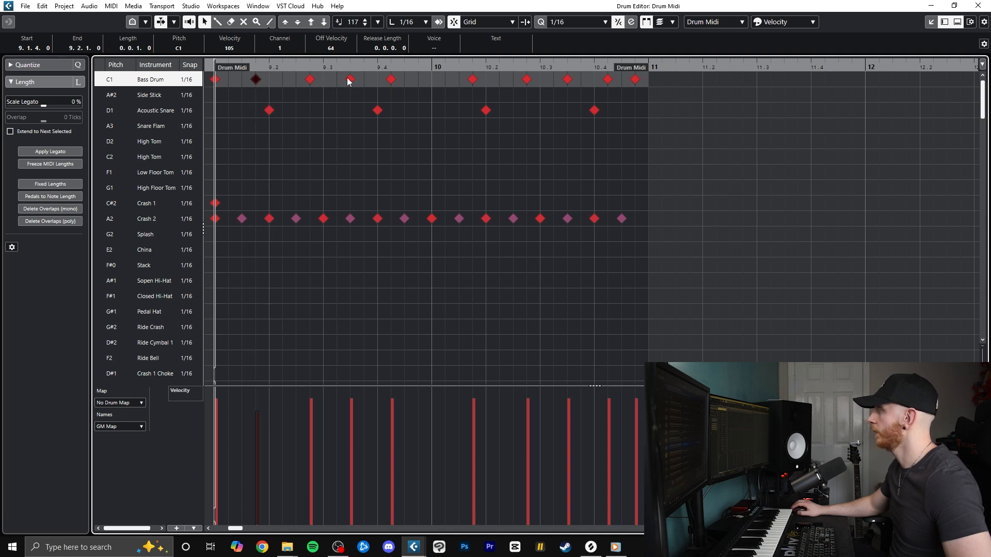
click(351, 410)
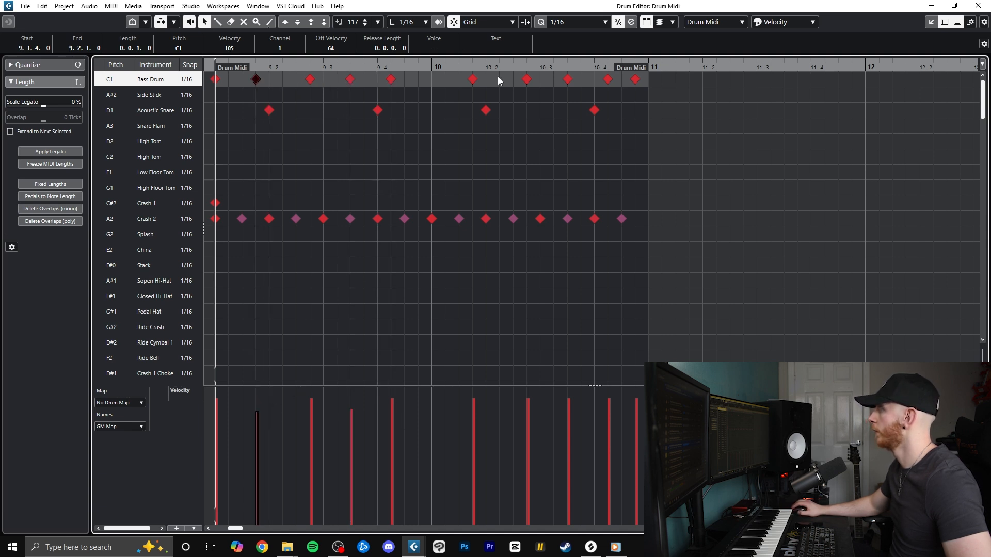
click(568, 407)
click(637, 410)
key(space)
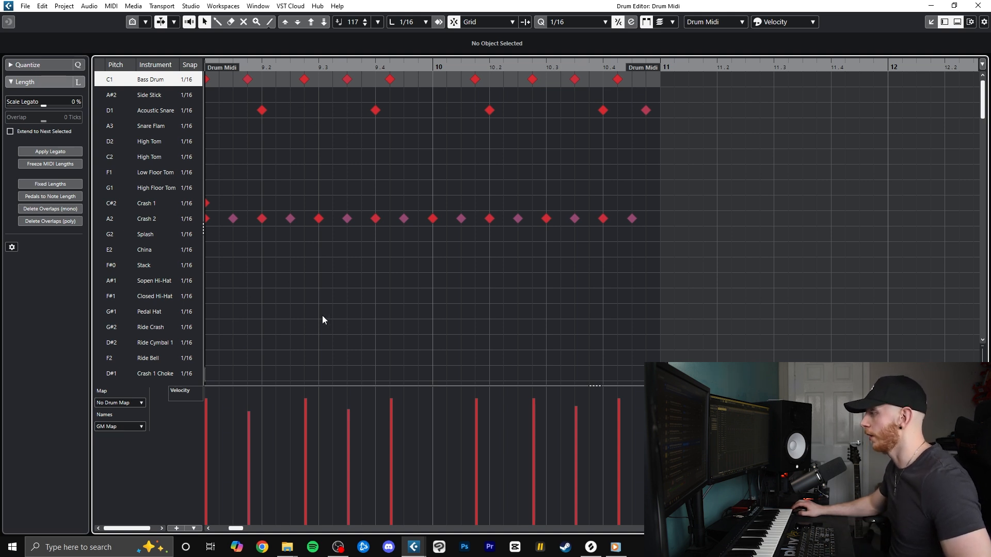
Add eighth-note Pedal Hat hits through bars 9 and 10 with softer offbeats, and play the beat from bar 9
drag(218, 317, 632, 313)
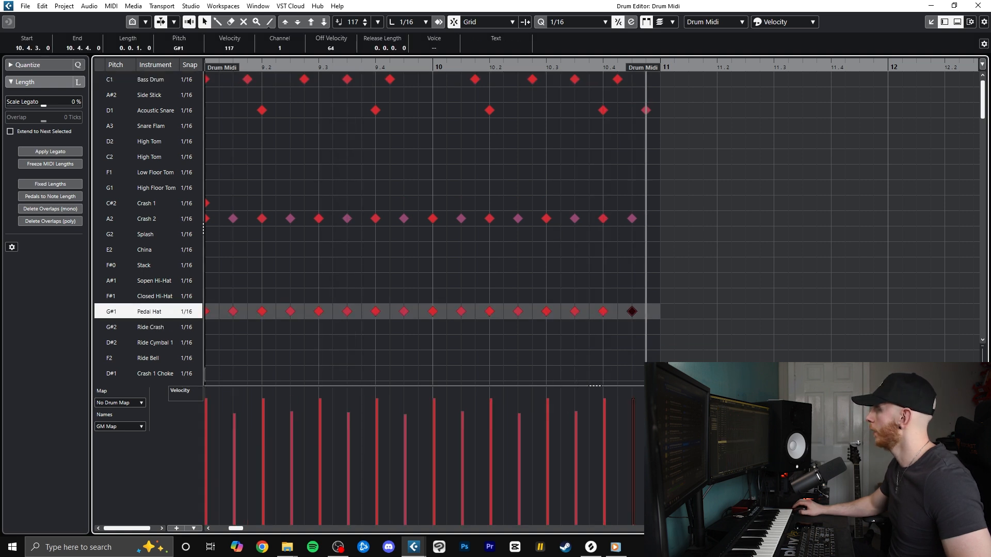
key(space)
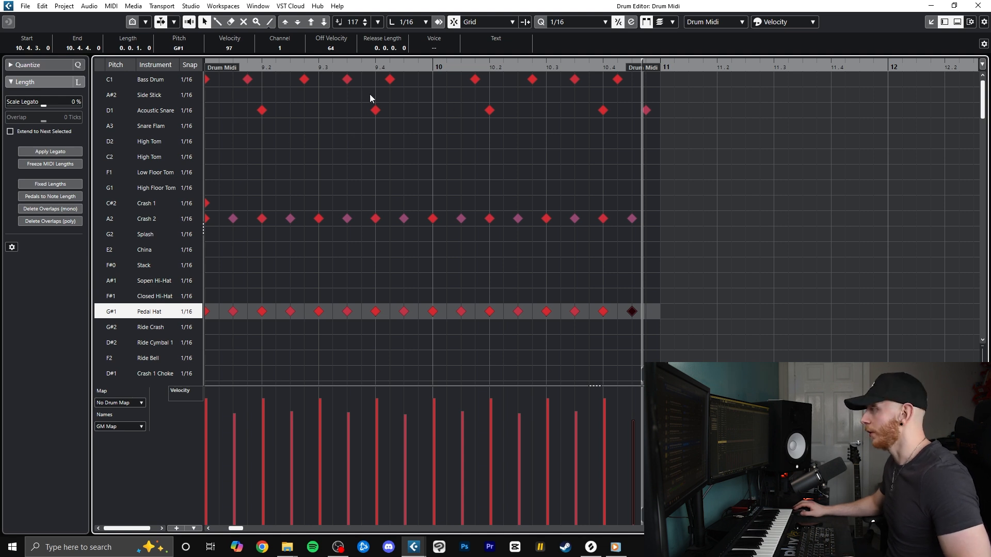
drag(225, 64, 206, 77)
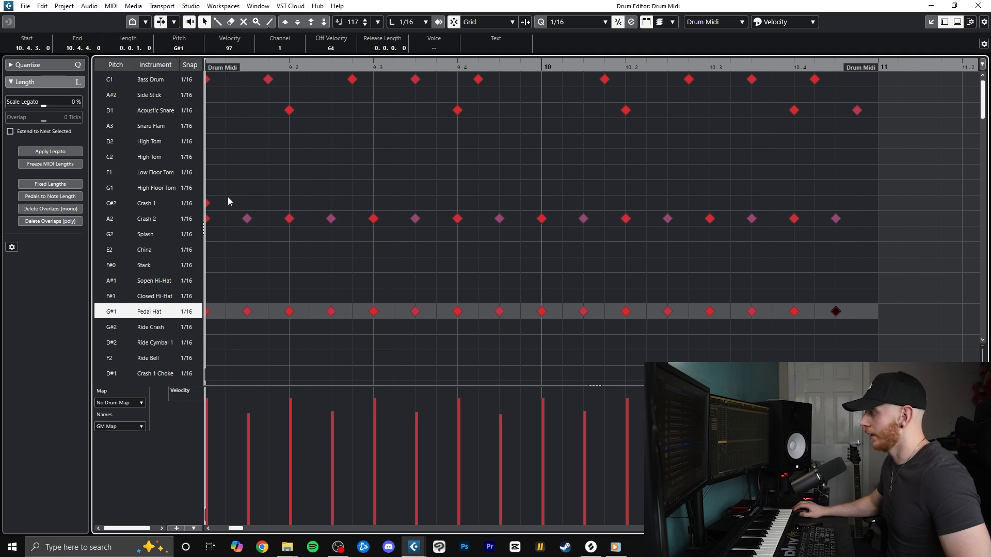
Add an Acoustic Snare ghost note at 9.1.2 with very low velocity and play the beat
click(226, 110)
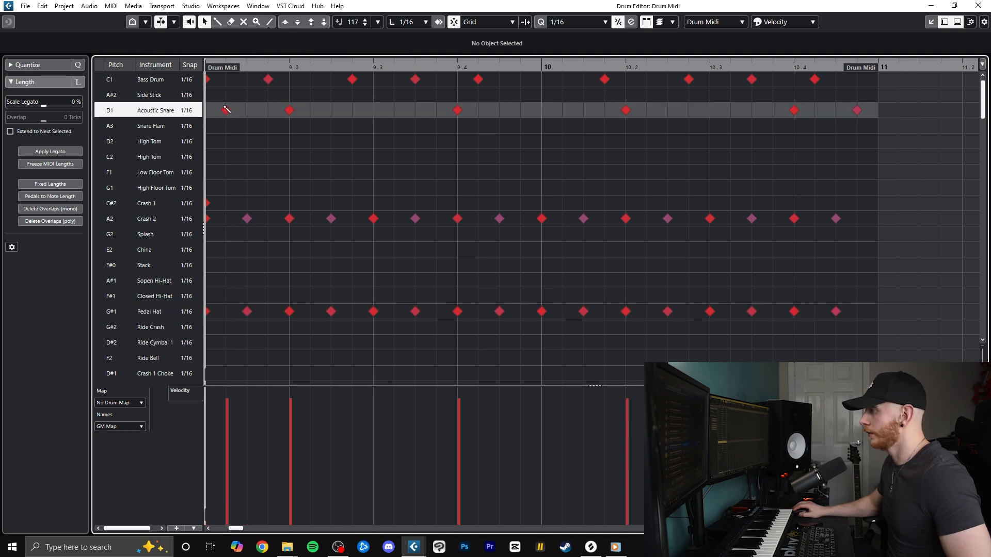
drag(227, 498, 232, 499)
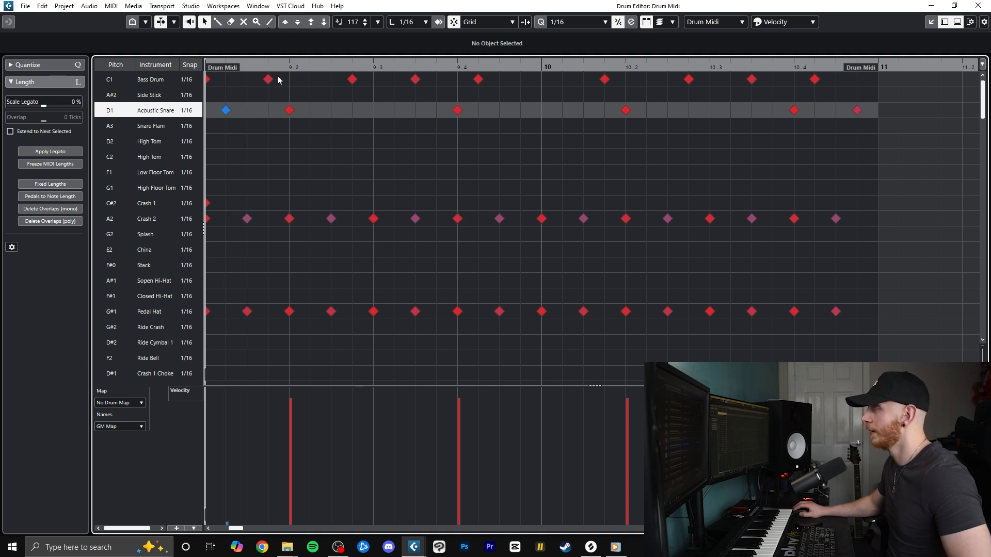
key(space)
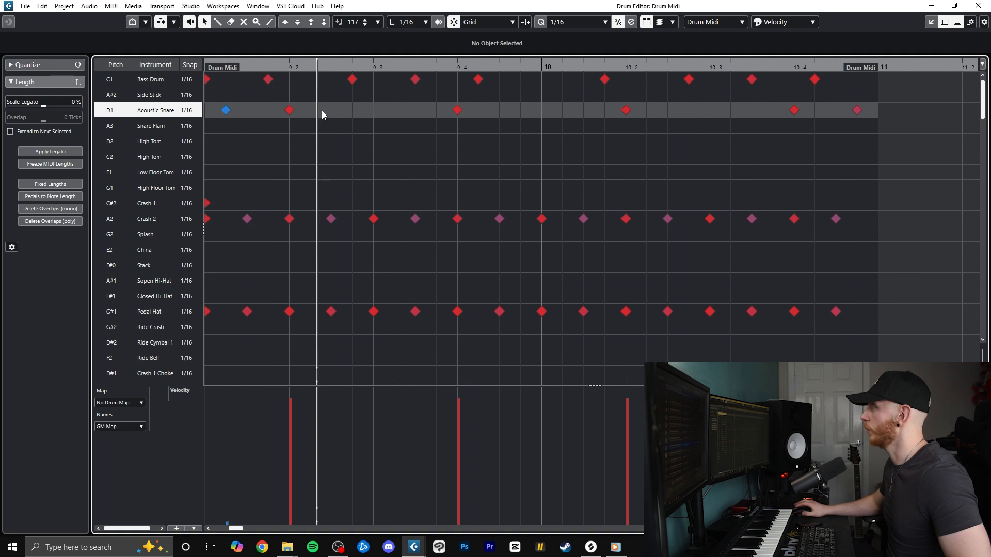
Add Acoustic Snare ghost notes at 9.3.2, 9.4.4, 10.1.2 and 10.3.2 with velocities around 5, and return the playhead to the beat's start
click(398, 114)
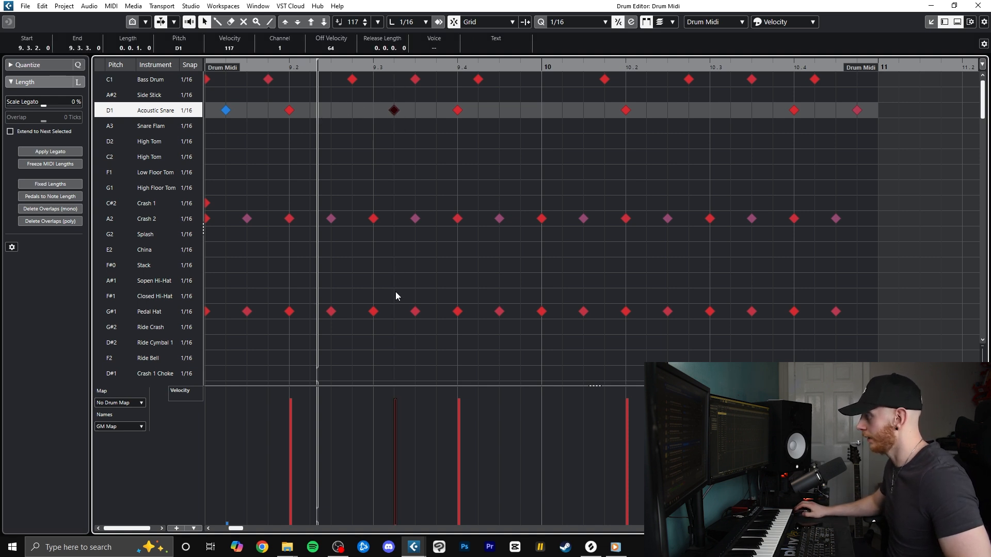
click(405, 520)
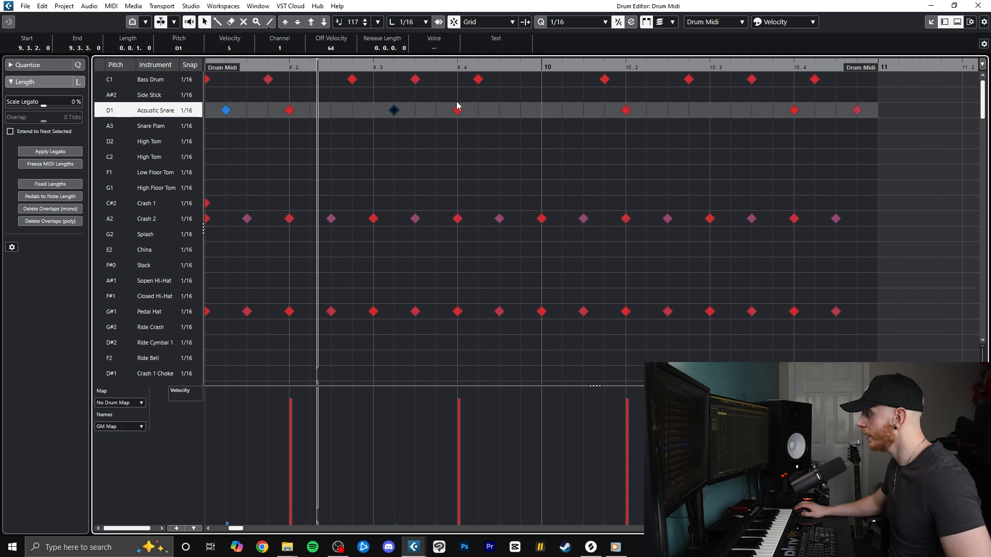
click(520, 110)
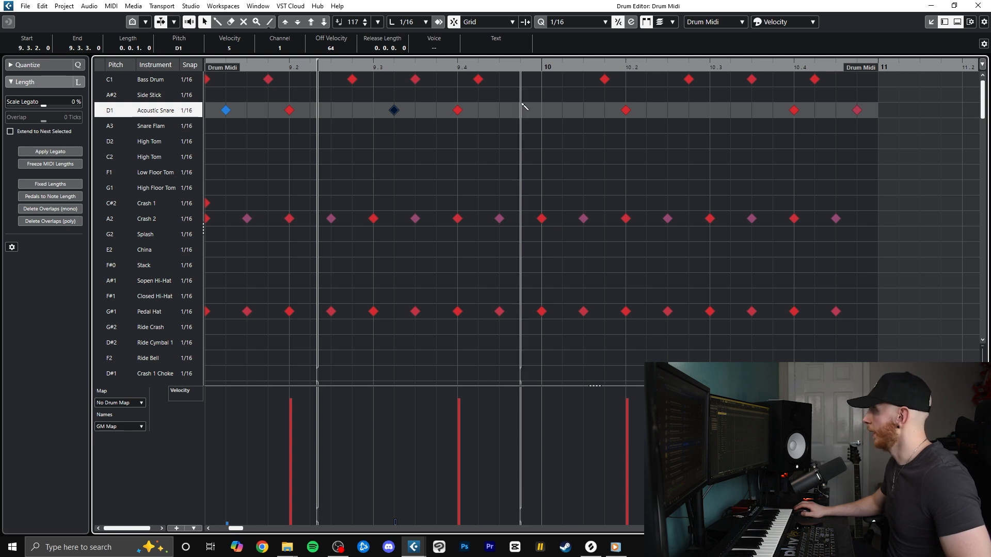
click(562, 110)
drag(523, 519, 570, 519)
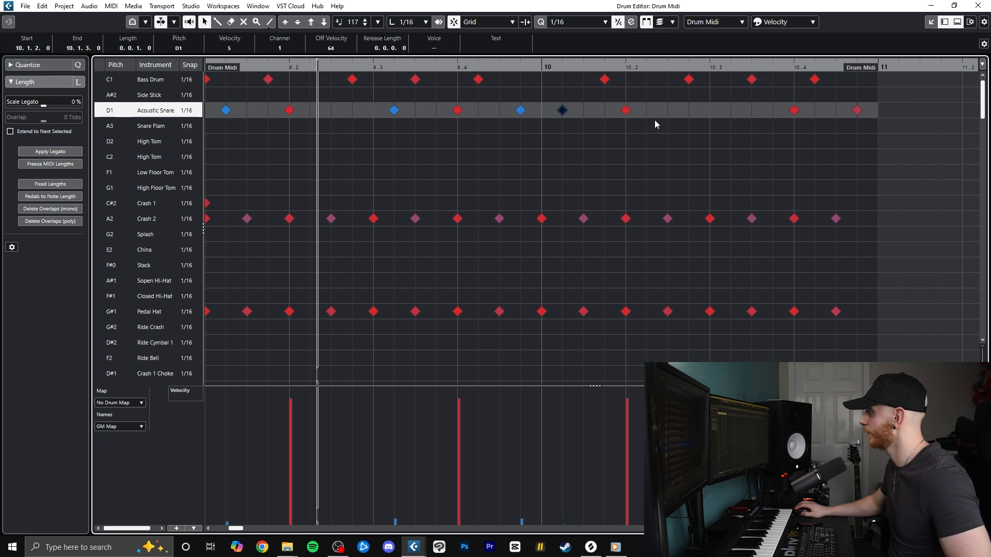
click(730, 110)
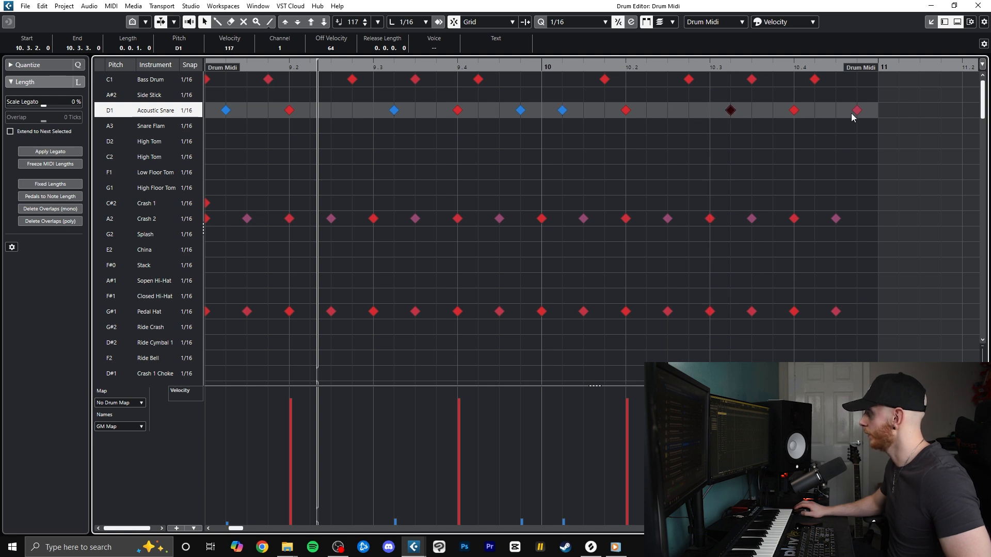
click(732, 520)
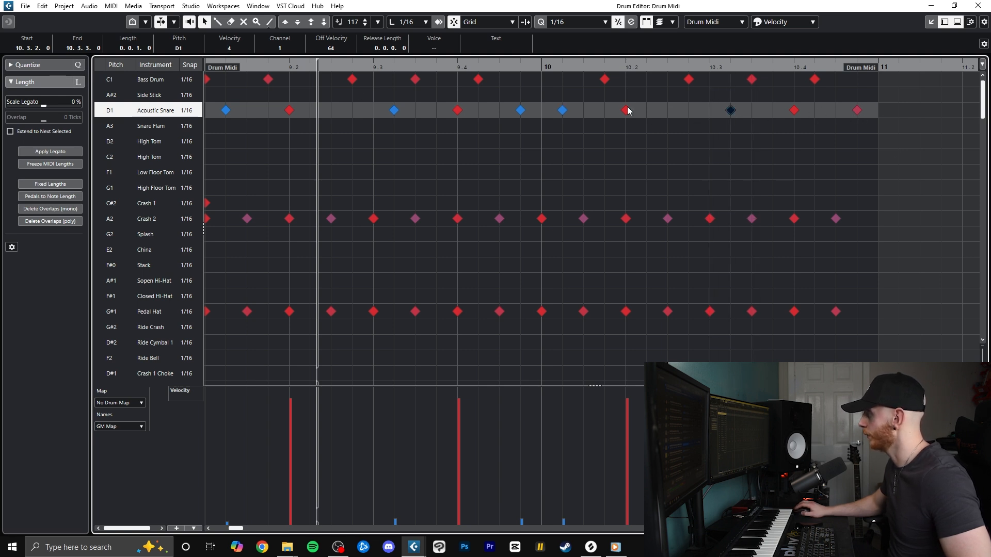
drag(287, 66, 207, 67)
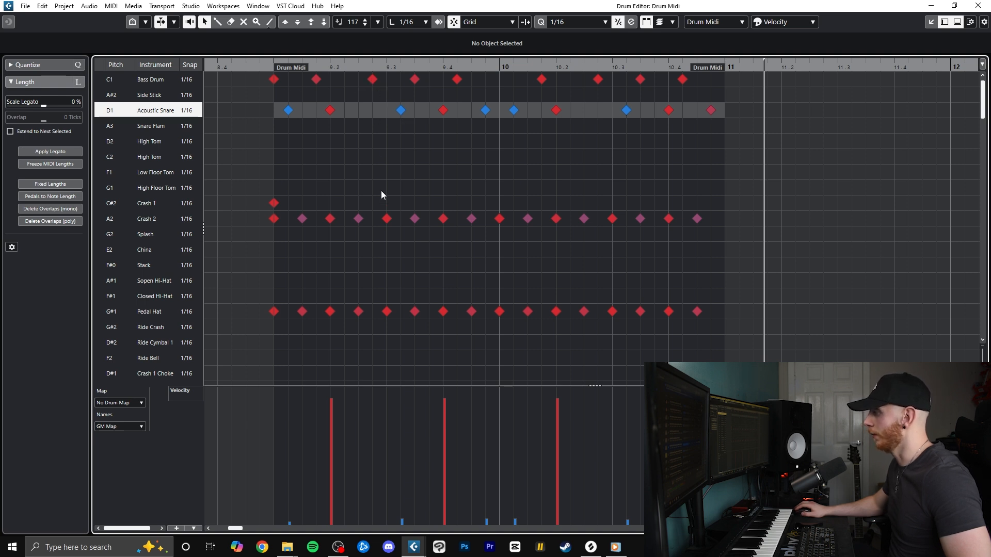
Try a Crash 1 accent with the kick at 9.2.4 and audition it from before bar 9
click(375, 208)
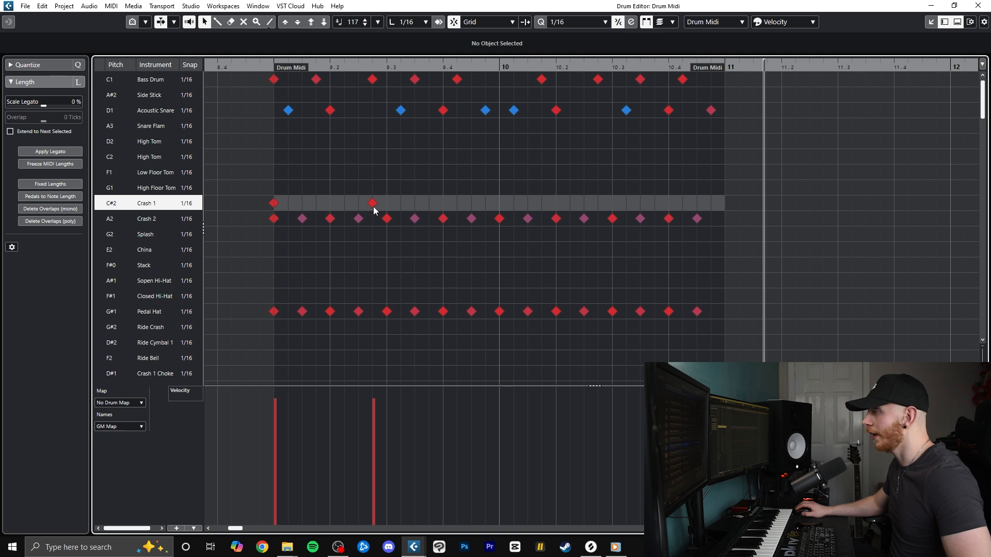
click(238, 67)
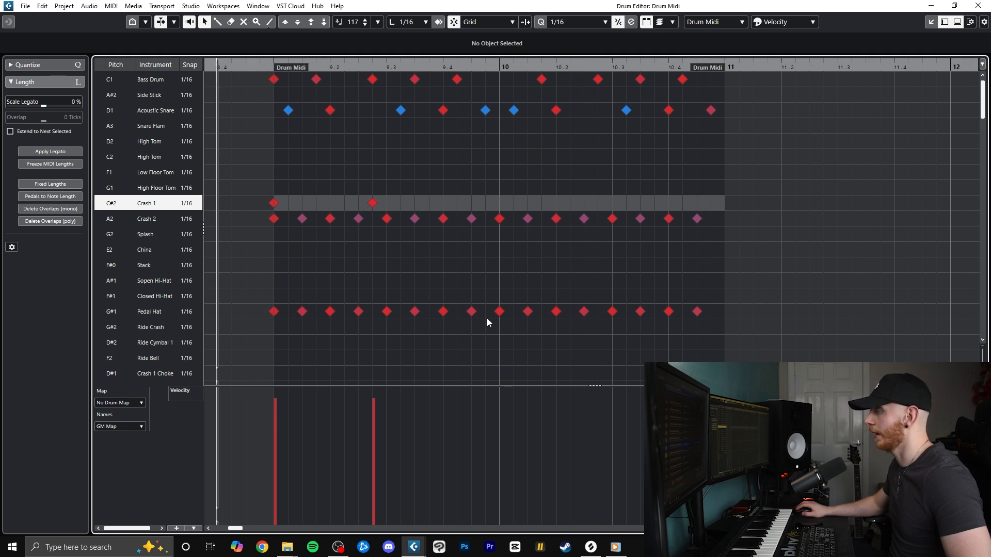
key(space)
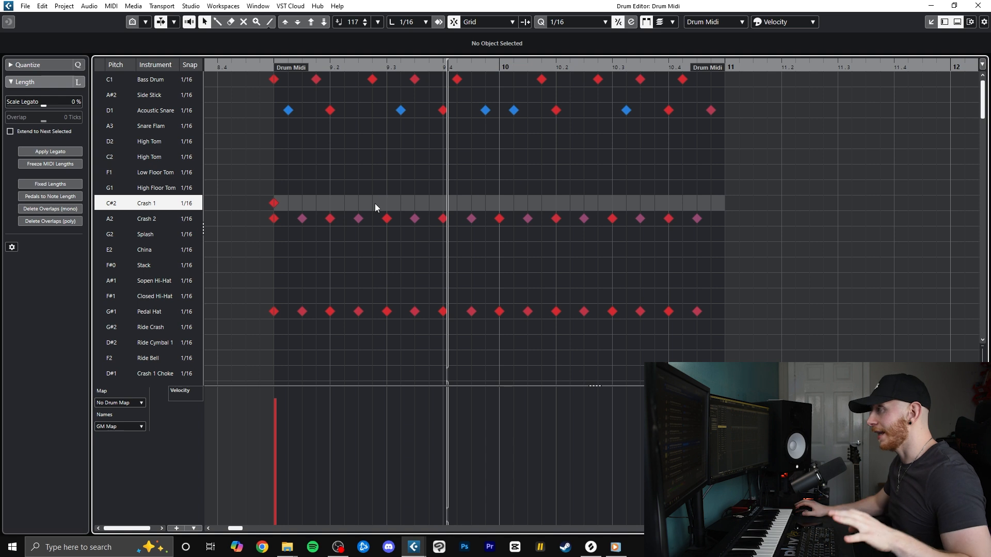
drag(244, 68, 205, 70)
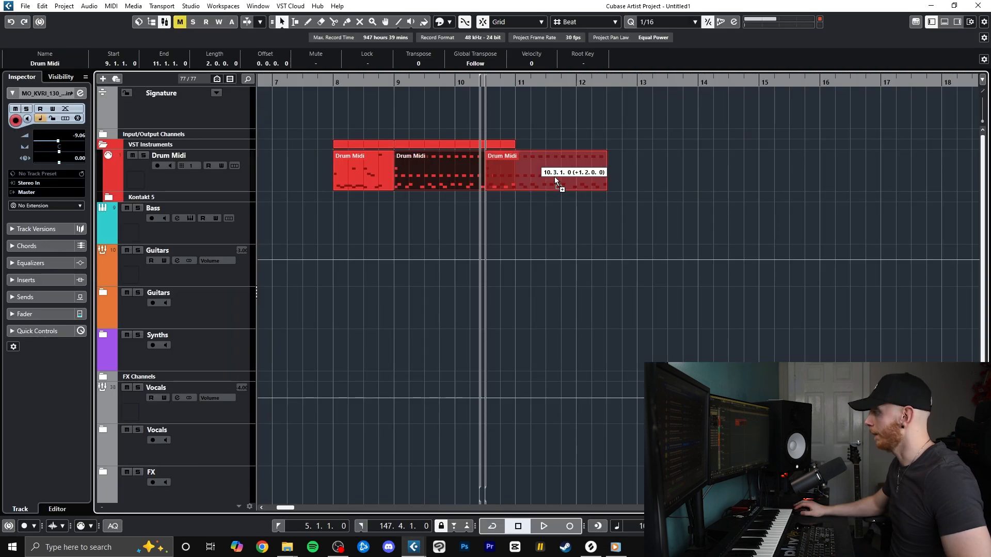
Duplicate the two-bar drum part to bar 11 and add Crash 1 accents at 11.2.4 and 12.2.4 in the copy
drag(557, 184, 587, 183)
click(395, 84)
drag(681, 196, 444, 185)
click(693, 166)
key(space)
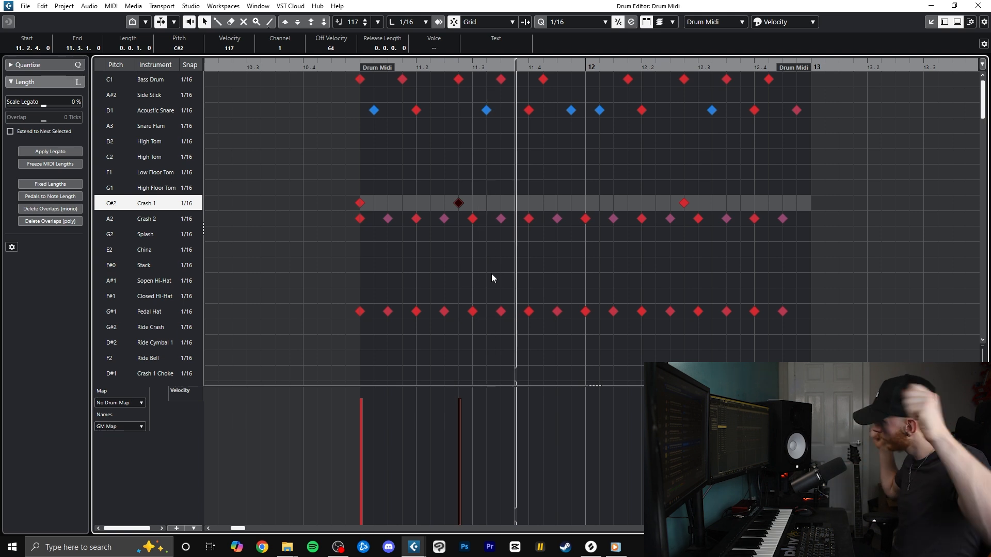
Open the drum parts from bars 9 and 11 together in the Drum Editor and place Bass Drum and Crash 1 hits at 11.4.4
key(space)
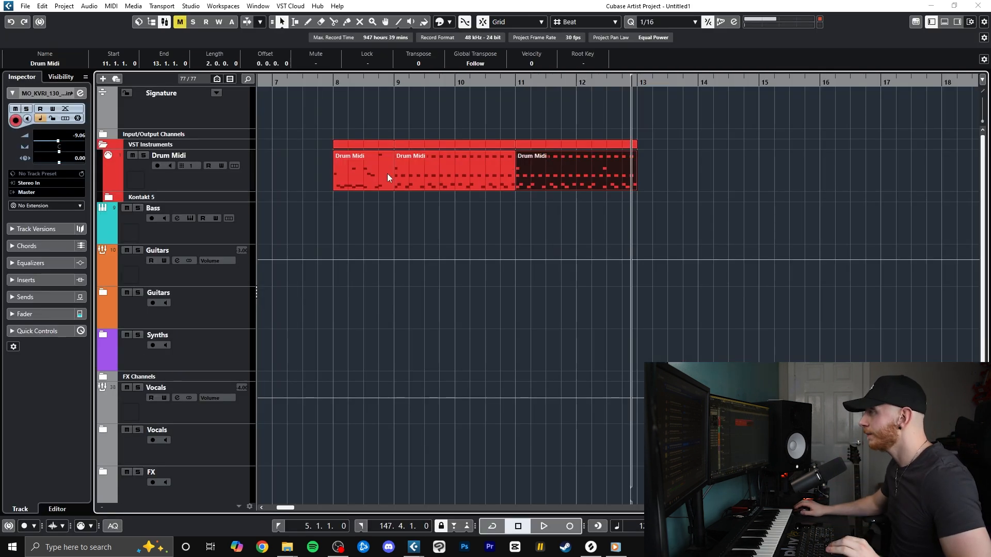
click(664, 185)
click(582, 80)
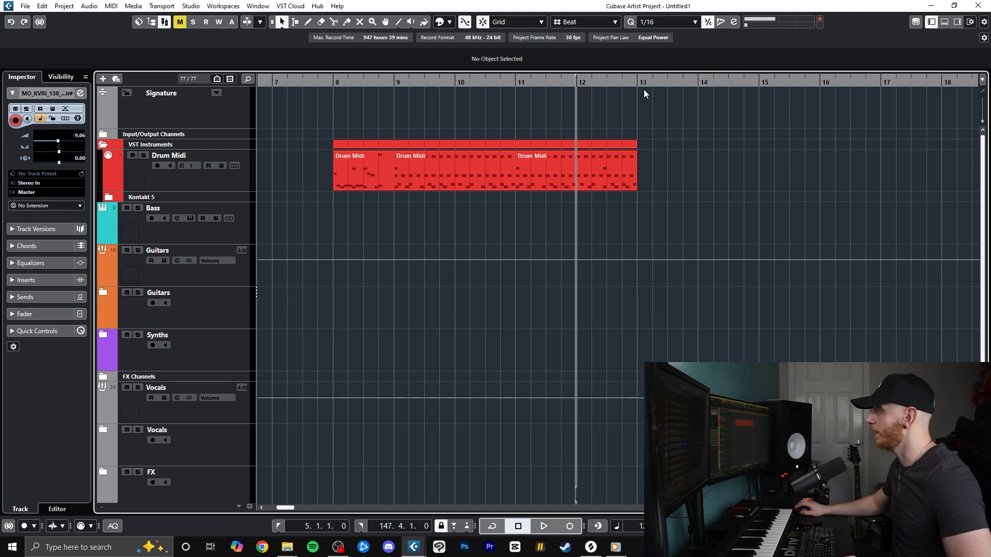
drag(646, 93, 508, 176)
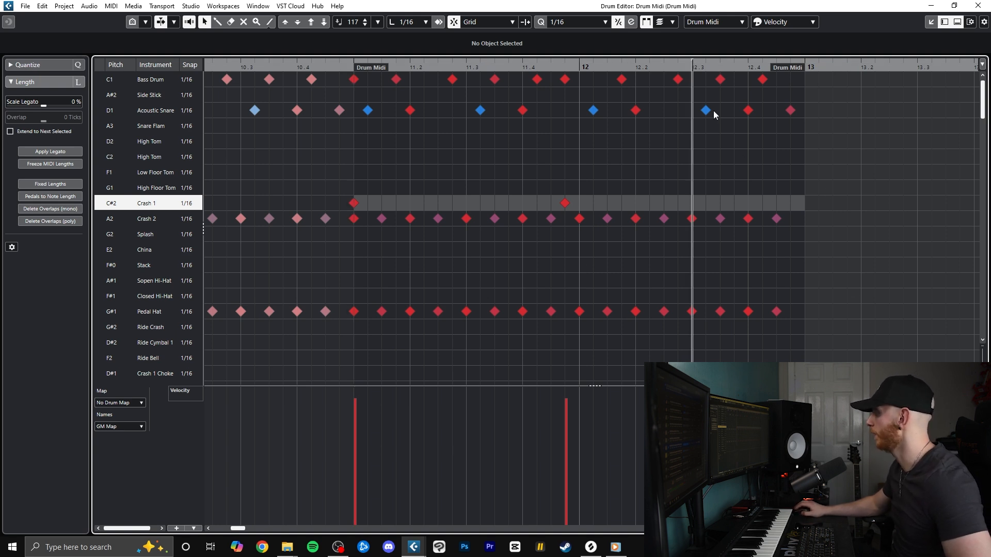
Clear all drum hits from 12.3 to the end of bar 12 and move the playhead to bar 11
drag(692, 311, 773, 312)
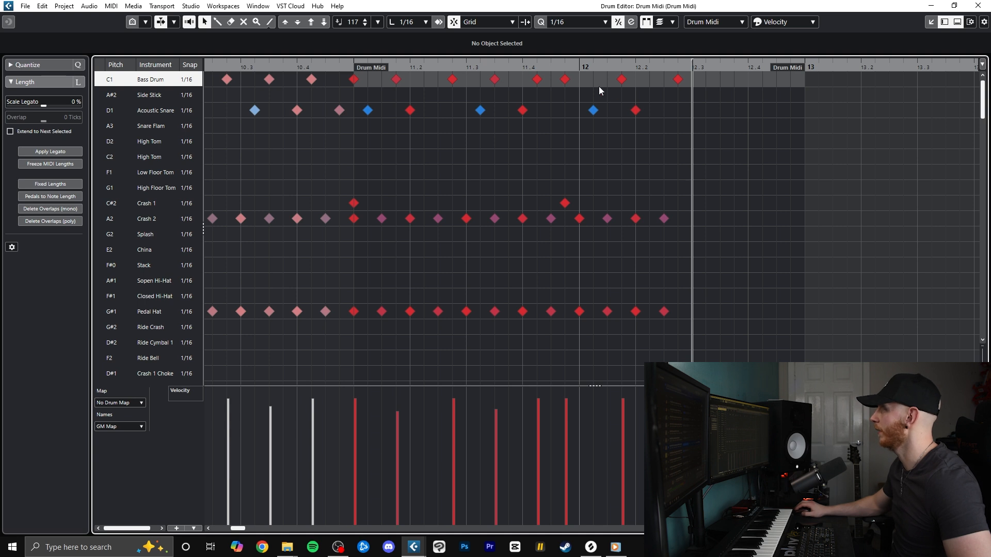
drag(491, 68, 350, 80)
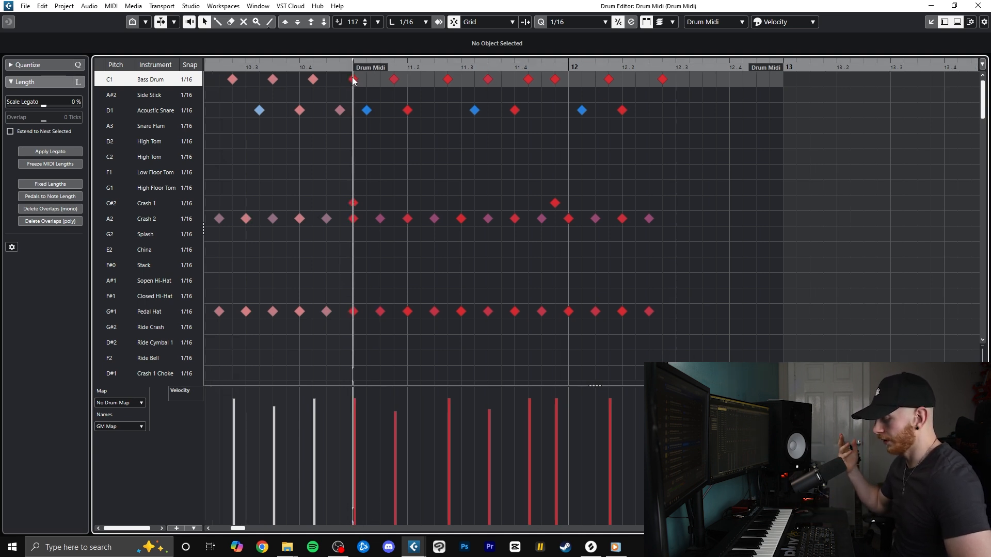
Audition the drum part from bar 11 through the snare and tom fill at the end of bar 12
key(space)
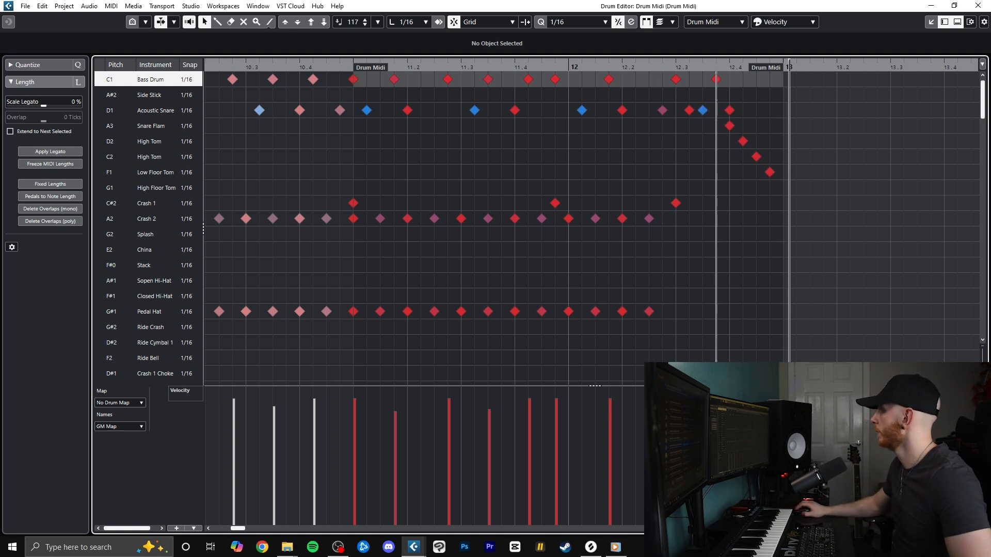
key(space)
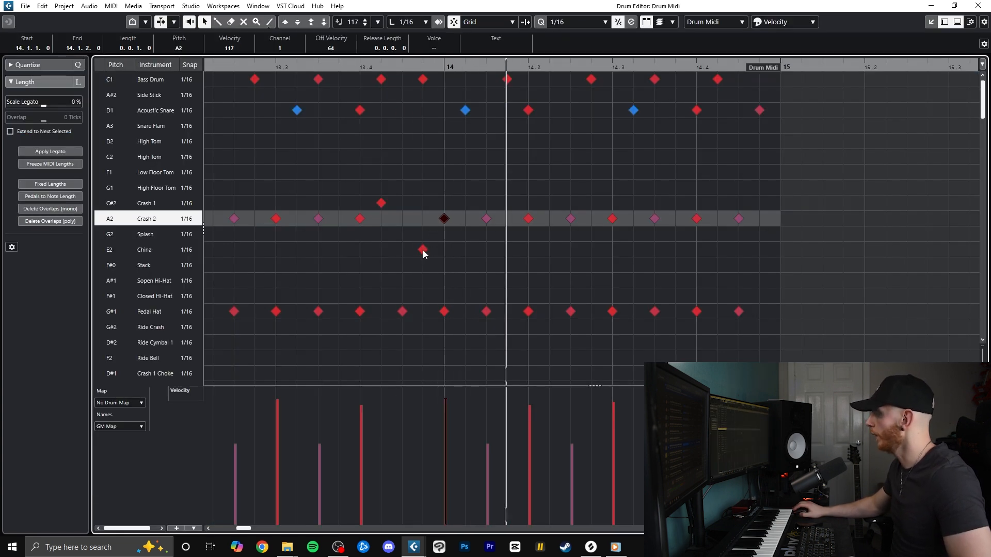
Swap the two cymbal accents so China hits at 13.4.2 and Crash 1 at 13.4.4, and audition the change
alt+click(381, 204)
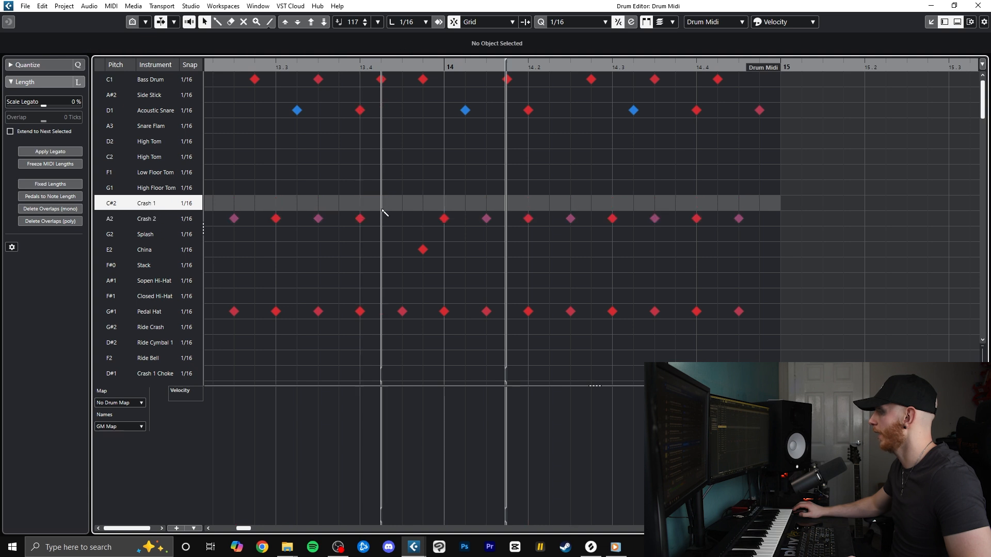
alt+click(381, 251)
alt+click(422, 250)
alt+click(423, 204)
click(368, 66)
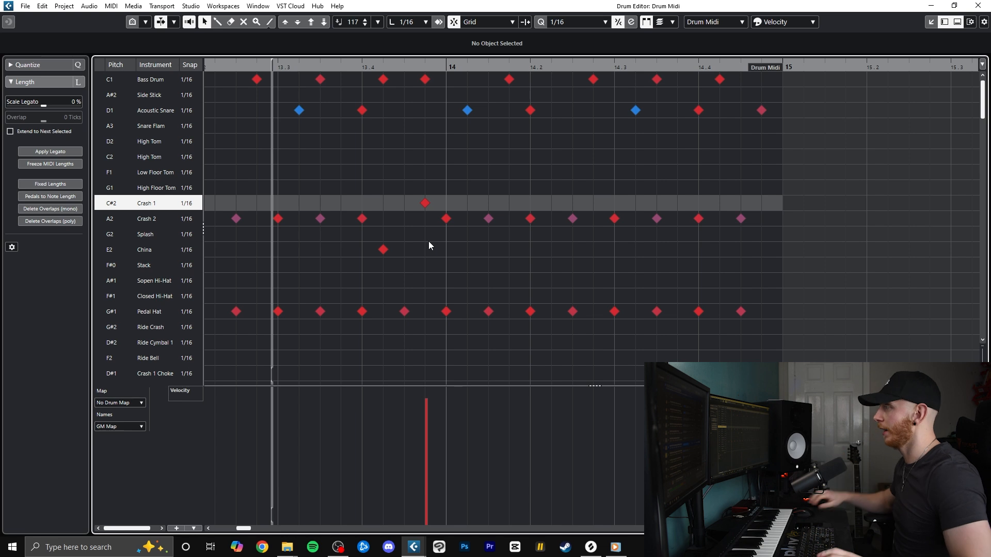
click(219, 67)
key(space)
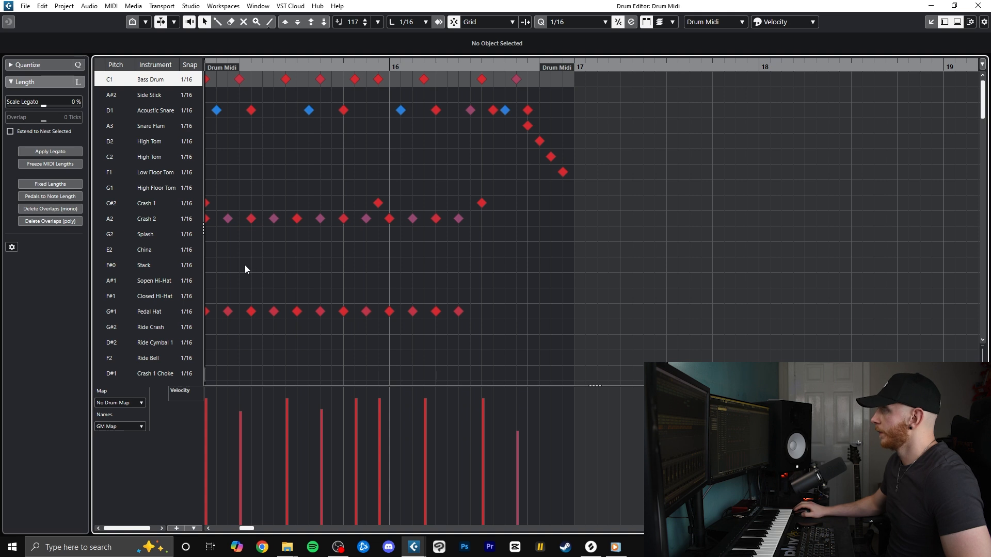
Replace the Crash 2 hits after 15.4.1 with Stack accents at 15.4.2, 16.1.1 and 16.1.4, clearing Crash 2 through 16.2.3
drag(264, 63, 129, 73)
click(211, 65)
alt+click(539, 219)
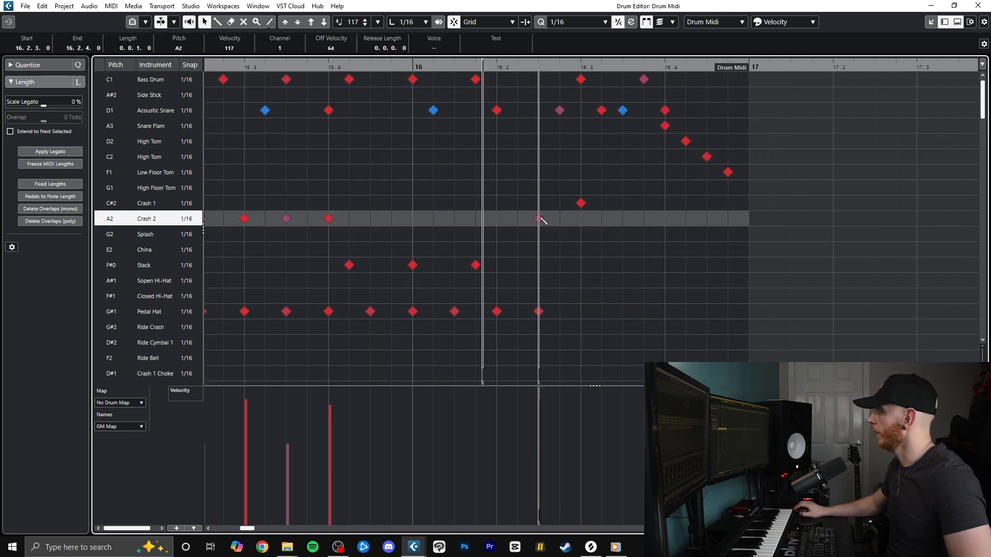
Place low-velocity Acoustic Snare ghost notes at 15.4.3, 15.4.4, 16.1.2 and 16.1.3 between the Stack accents and audition them
alt+click(432, 110)
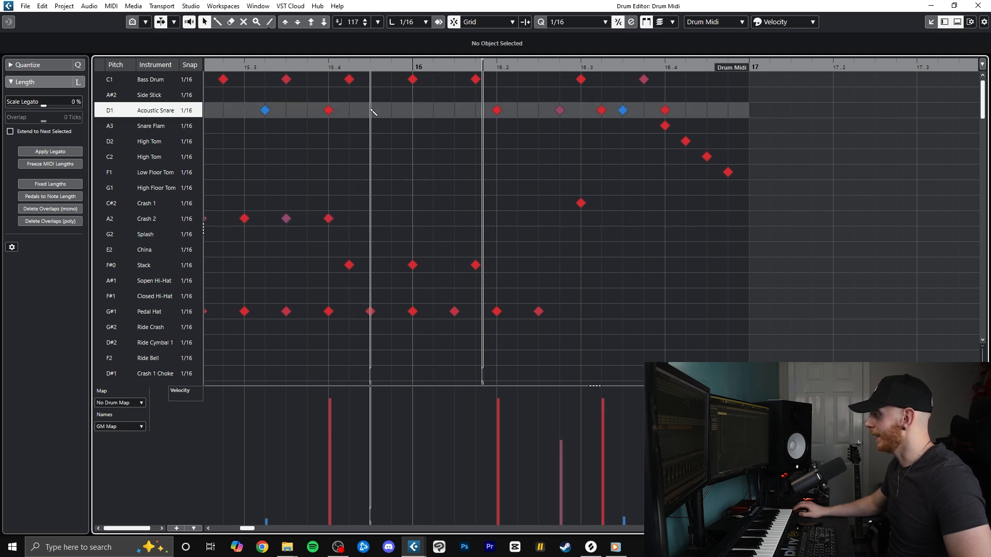
drag(432, 114, 455, 114)
mouse_move(367, 518)
mouse_down()
mouse_move(407, 518)
mouse_move(463, 499)
mouse_up()
drag(353, 66, 124, 67)
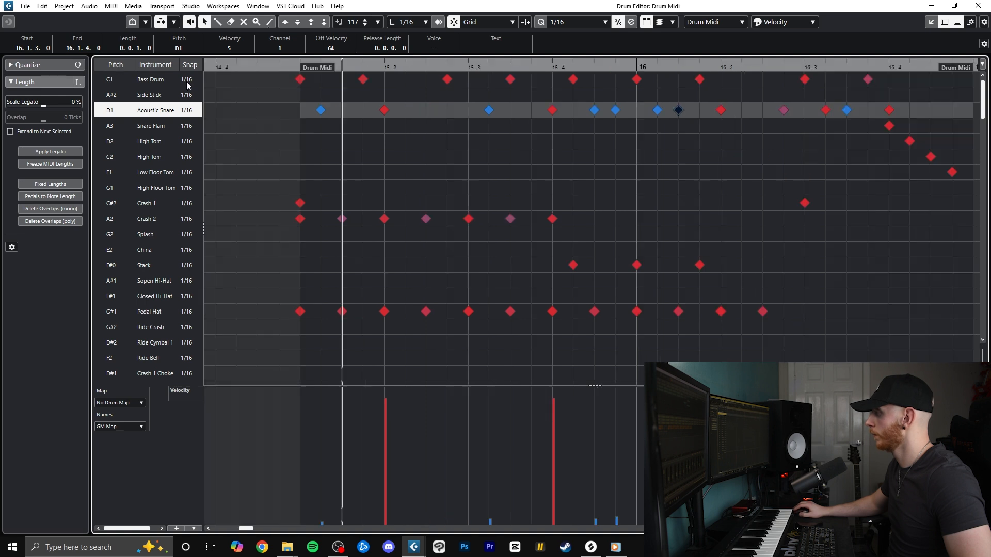
key(space)
scroll(541, 184, down, 5)
scroll(580, 214, up, 4)
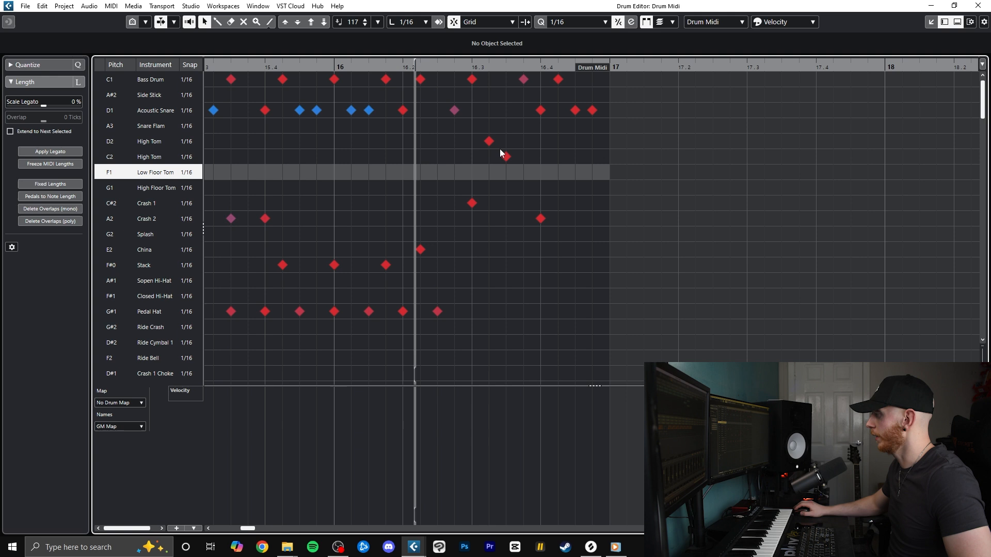
Build the bar 16 fill with High Tom hits at 16.3.2 and 16.3.3 and an Acoustic Snare hit at 16.4.1
click(490, 143)
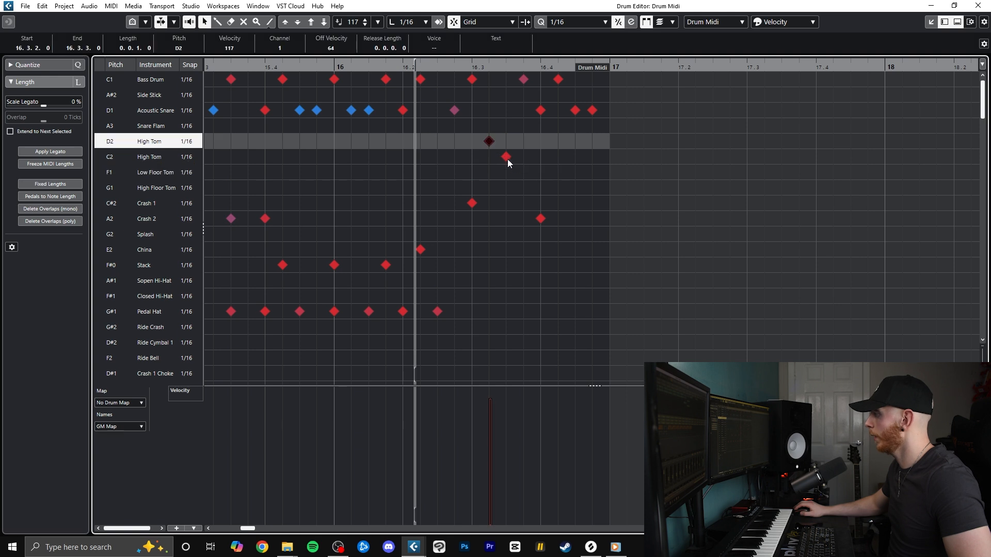
click(507, 158)
click(541, 112)
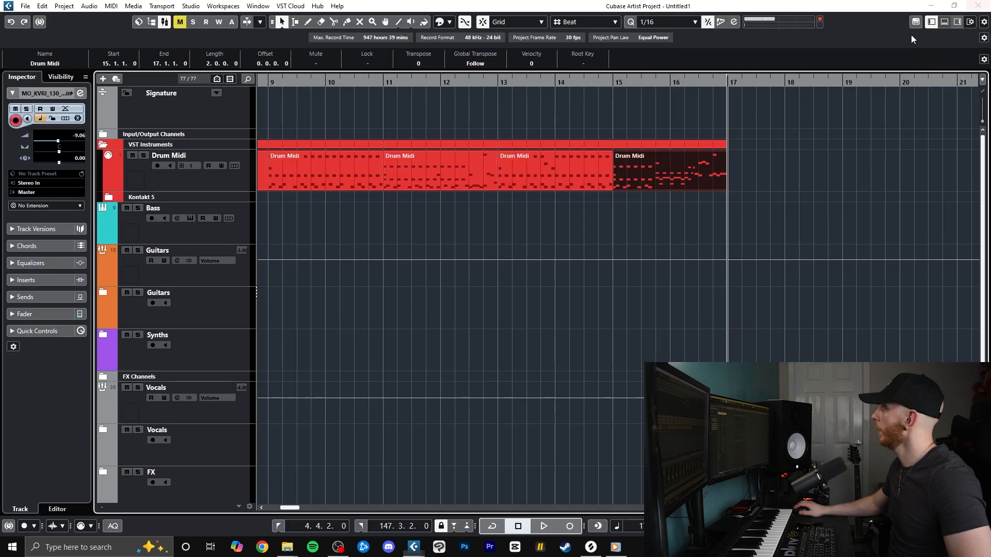
Review the whole drum part across bars 8 to 17 in the Drum Editor
scroll(504, 193, down, 2)
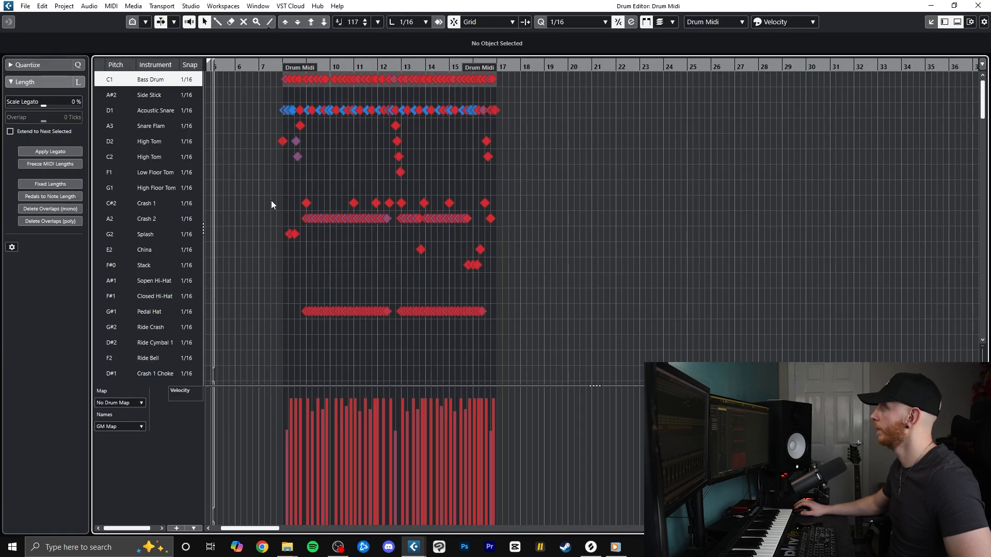
key(h)
key(h)
key(h)
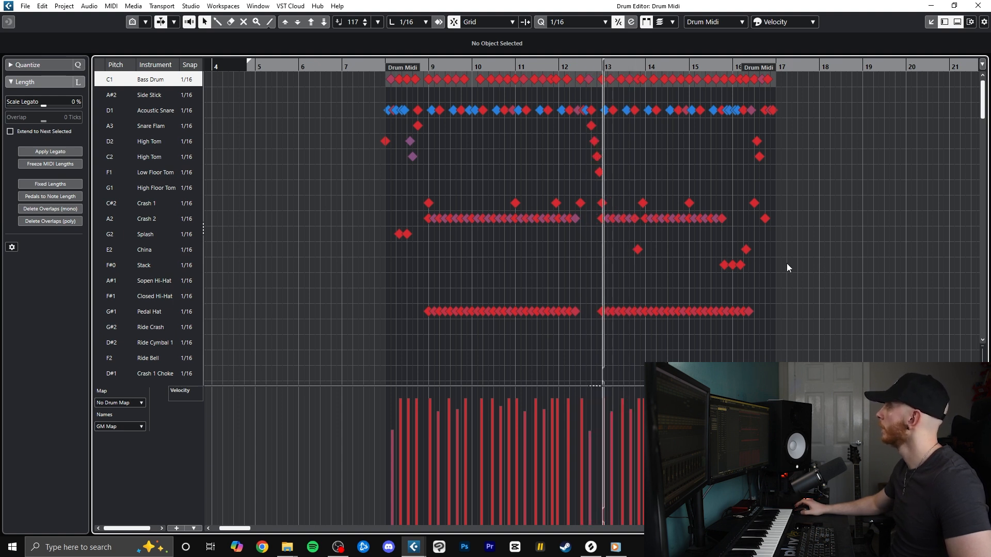
scroll(786, 268, up, 2)
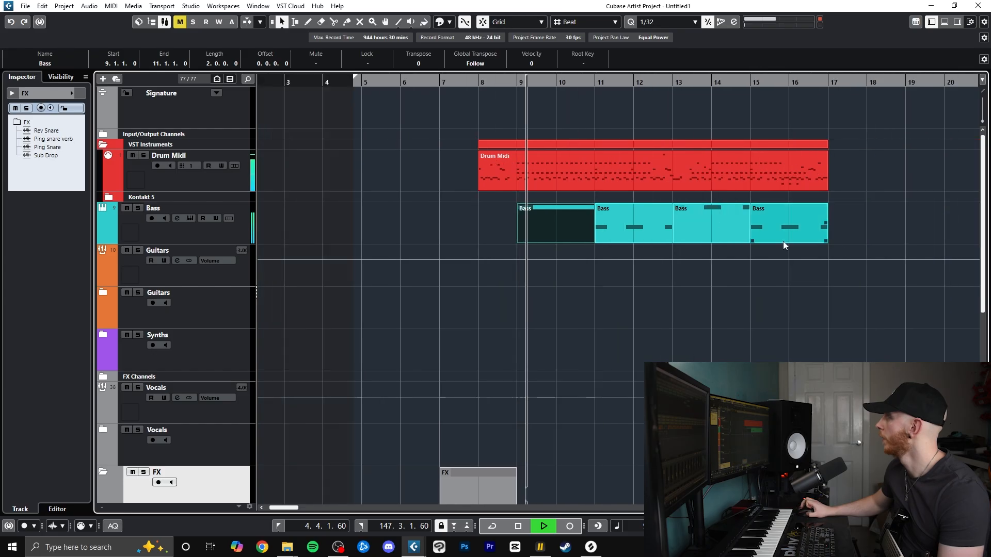
Delete the three Bass parts between bars 11 and 17, keeping only the one at bar 9
drag(863, 237, 642, 209)
key(Delete)
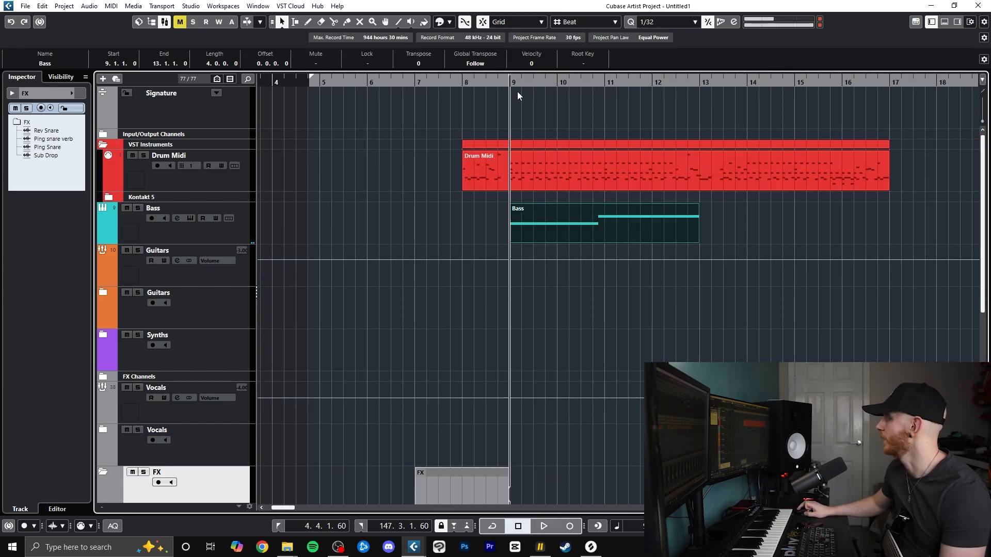
Open the drum part in the Drum Editor and audition its Bass Drum pattern from bar 9
click(518, 168)
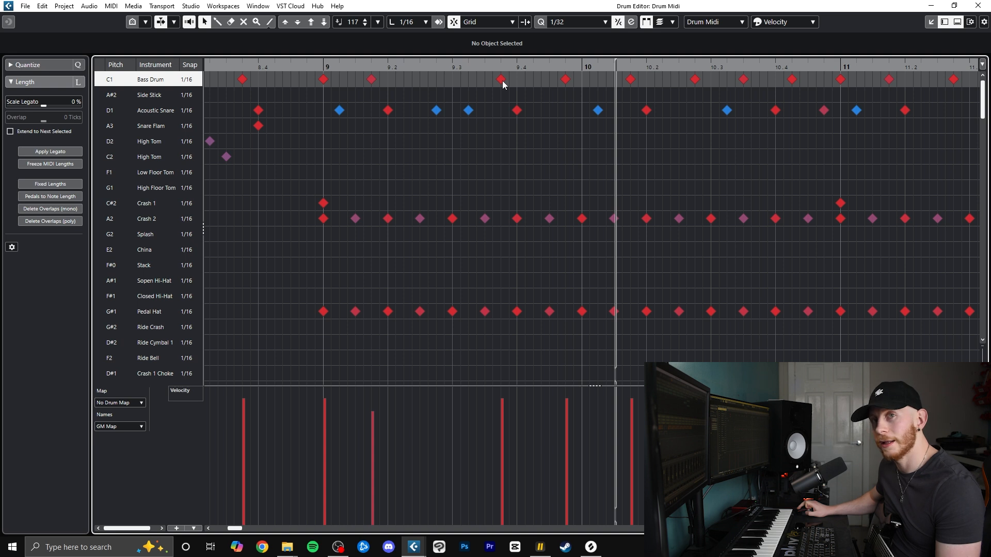
click(324, 67)
key(space)
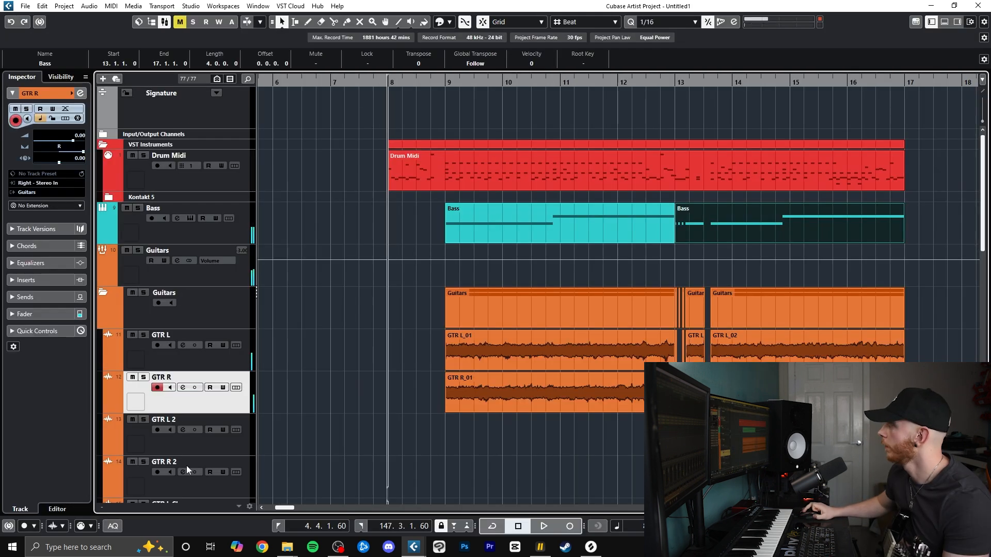
Select the GTR L 2 track and start recording the second guitar take on it
click(234, 444)
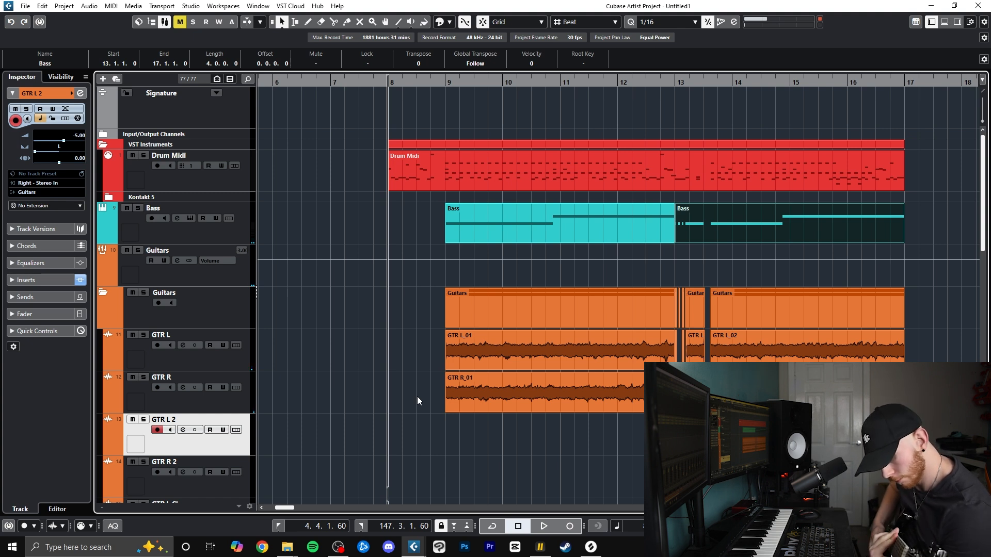
key(KP_Multiply)
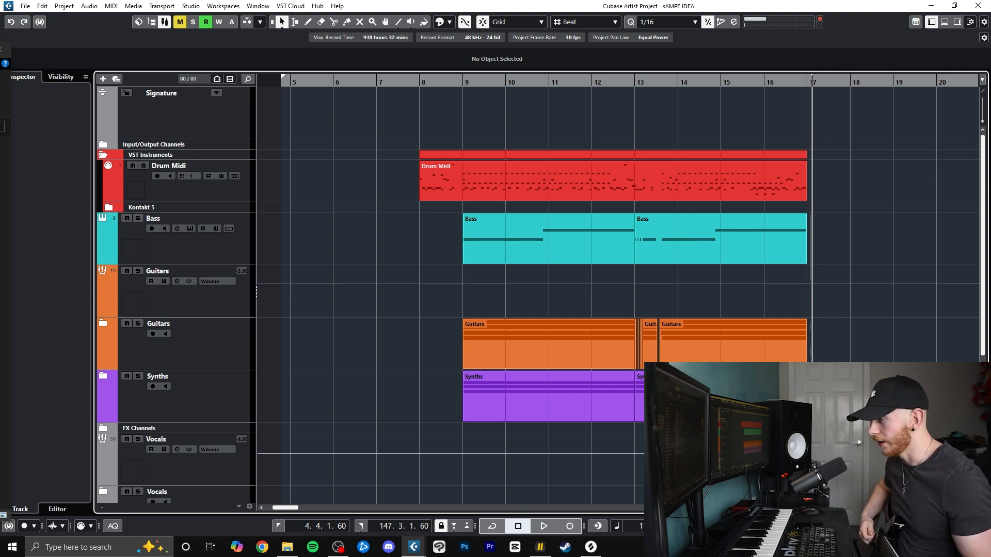
Play the full arrangement of drums, bass, guitars and synths from bar 1
scroll(371, 98, left, 5)
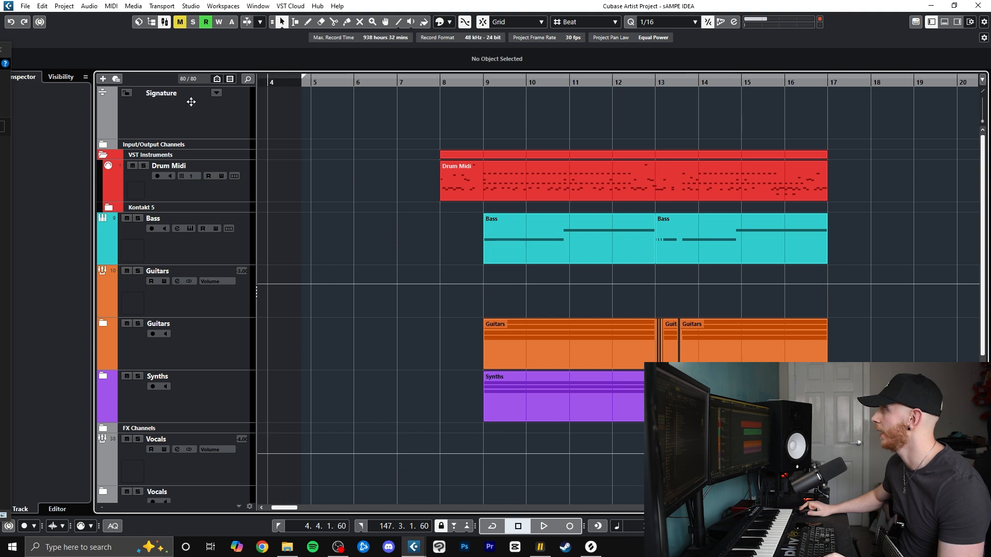
scroll(403, 281, down, 3)
key(space)
scroll(409, 288, up, 3)
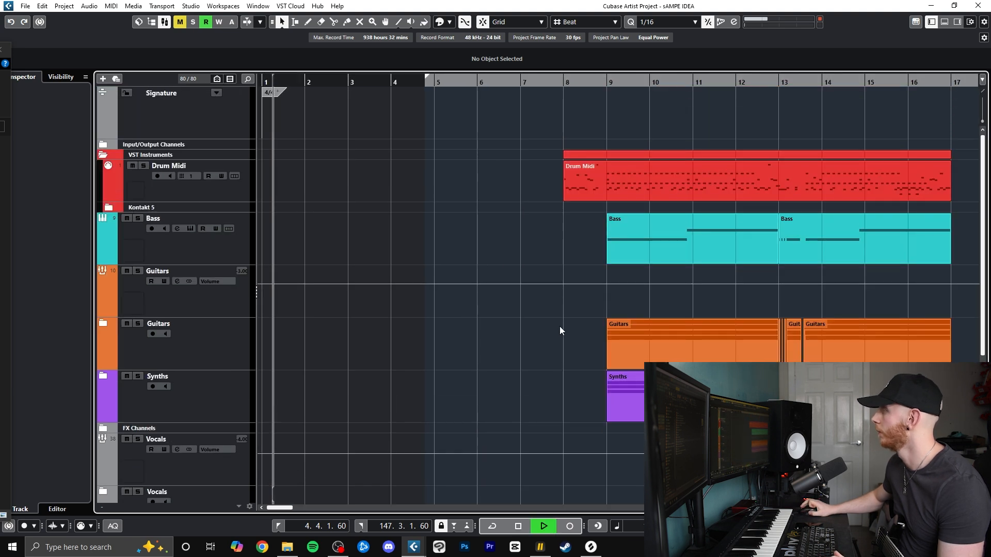